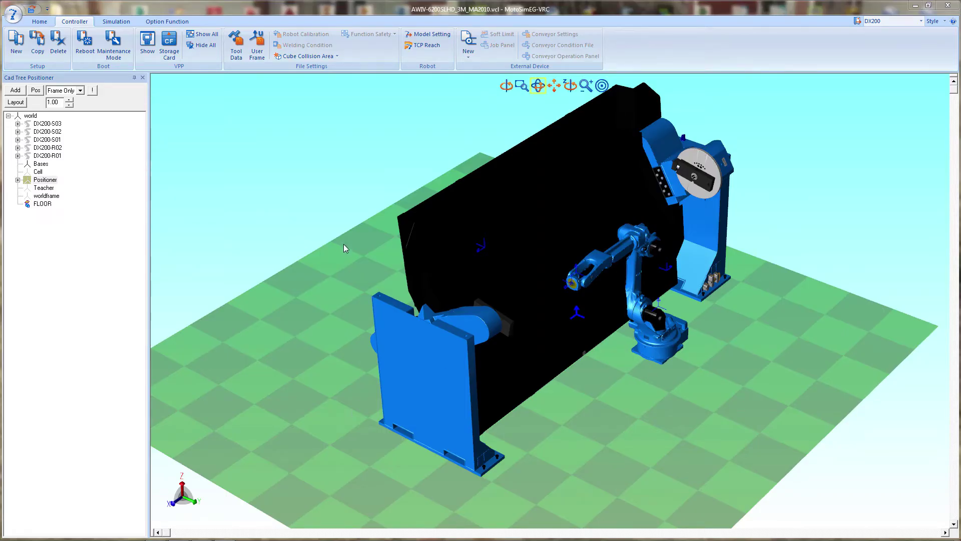
# - Shift the positioner's X from -1210 mm to -860 mm using Set Position
pyautogui.rightClick(53, 182)
pyautogui.click(73, 190)
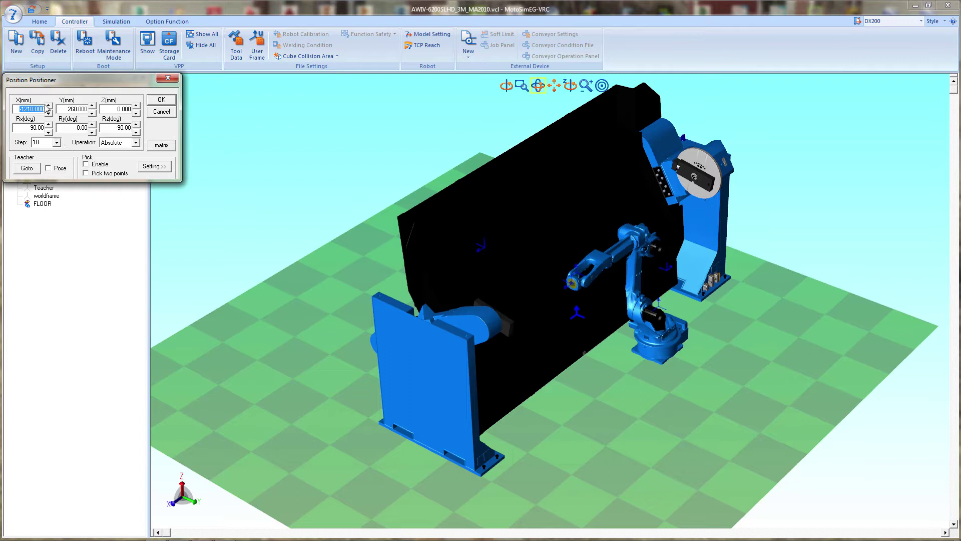
pyautogui.click(49, 106)
pyautogui.click(49, 106)
pyautogui.moveTo(48, 106); pyautogui.dragTo(48, 107)
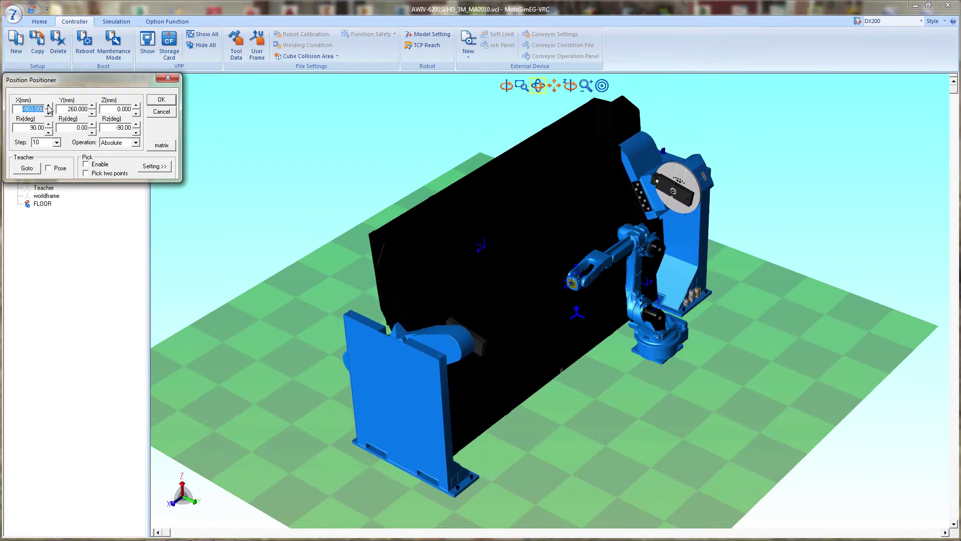
# - Accept the positioner move and add FENCE_KIT_AWIV-6X00_3M.hsf around the cell
pyautogui.click(160, 100)
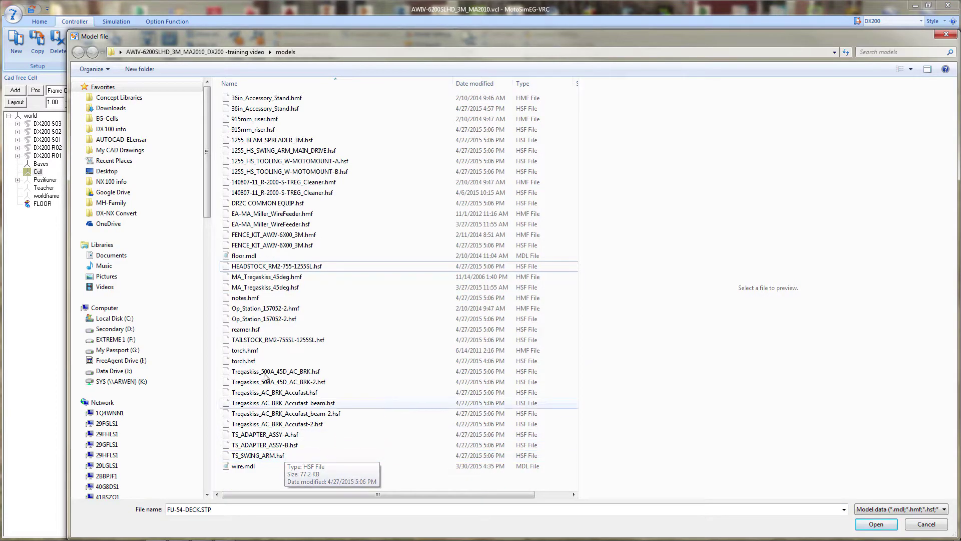
pyautogui.click(252, 246)
pyautogui.doubleClick(252, 246)
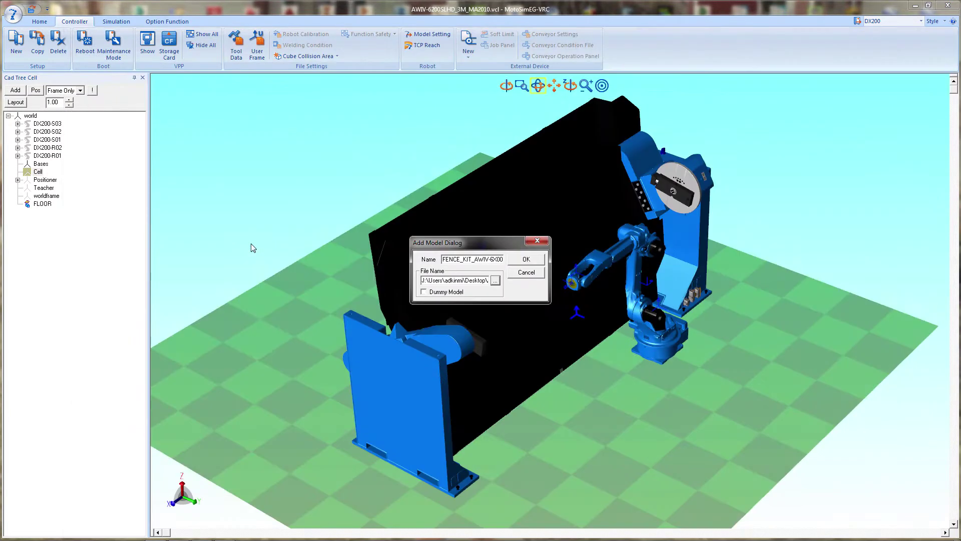
pyautogui.click(525, 259)
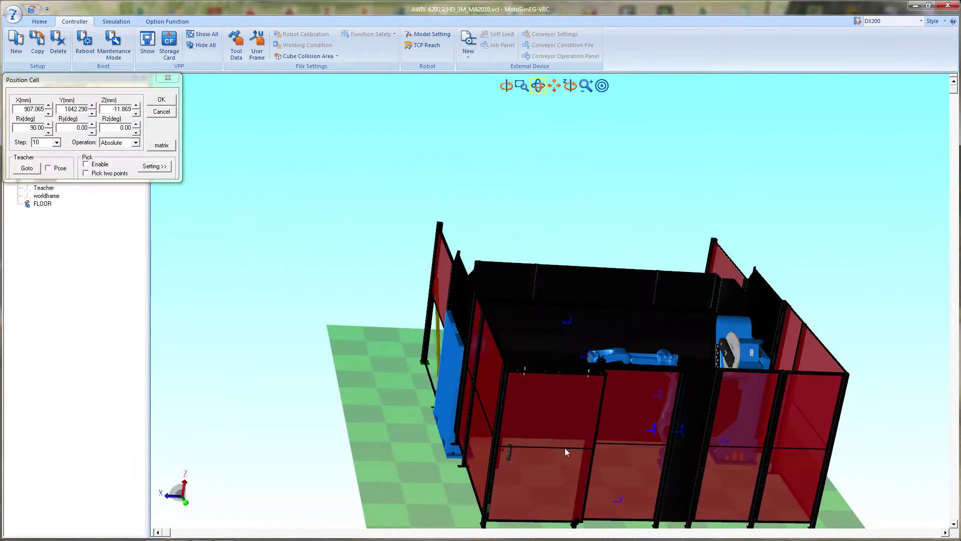
pyautogui.moveTo(565, 447); pyautogui.dragTo(487, 390)
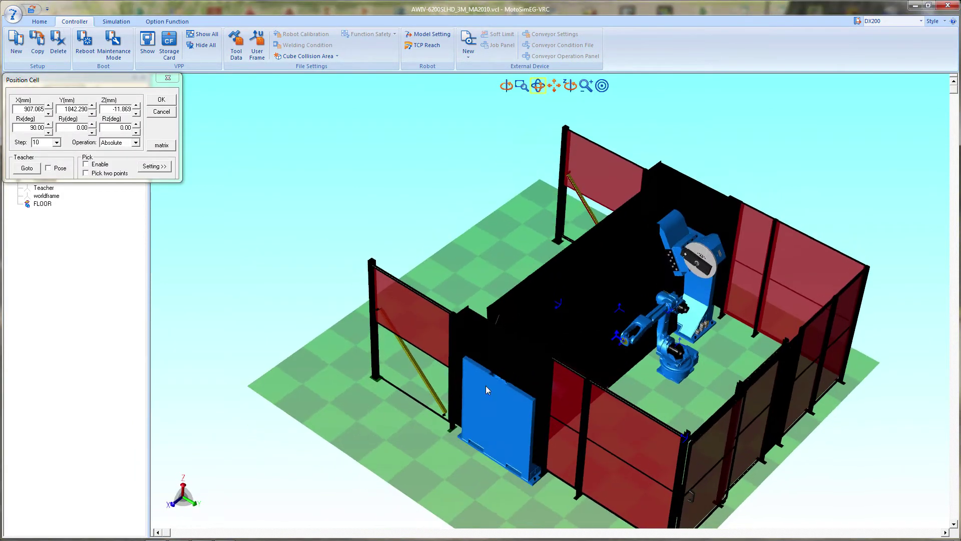
pyautogui.click(161, 100)
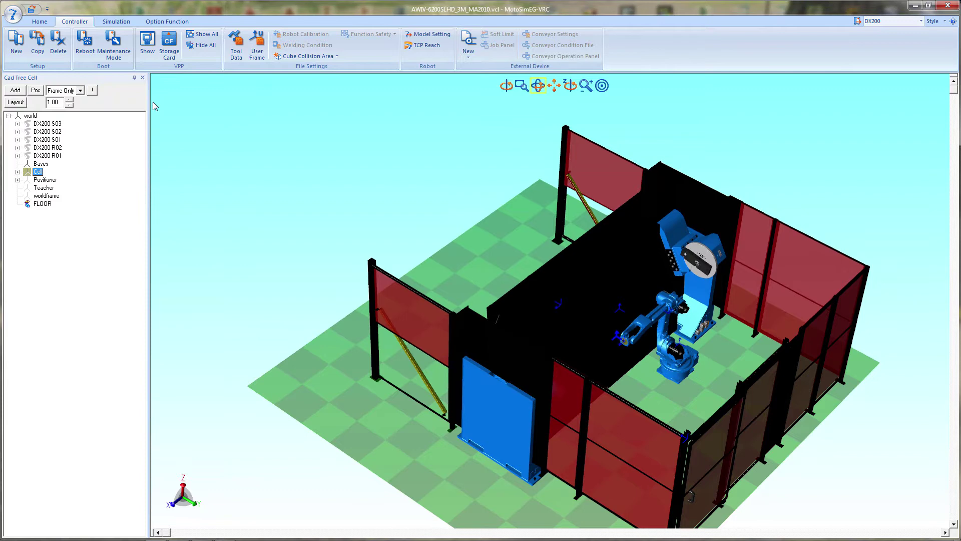
# - Choose DR2C COMMON EQUIP.hsf as a new model under Bases
pyautogui.rightClick(35, 164)
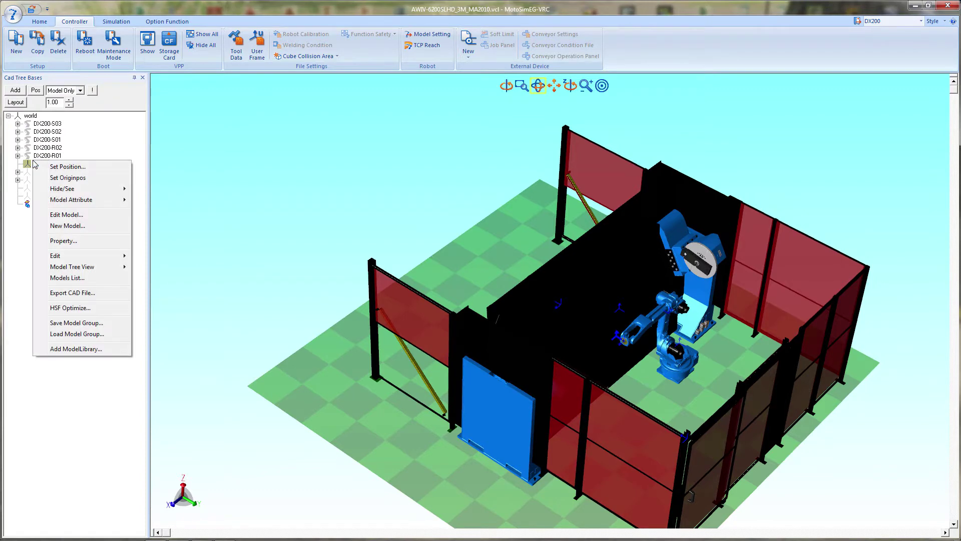
pyautogui.click(68, 226)
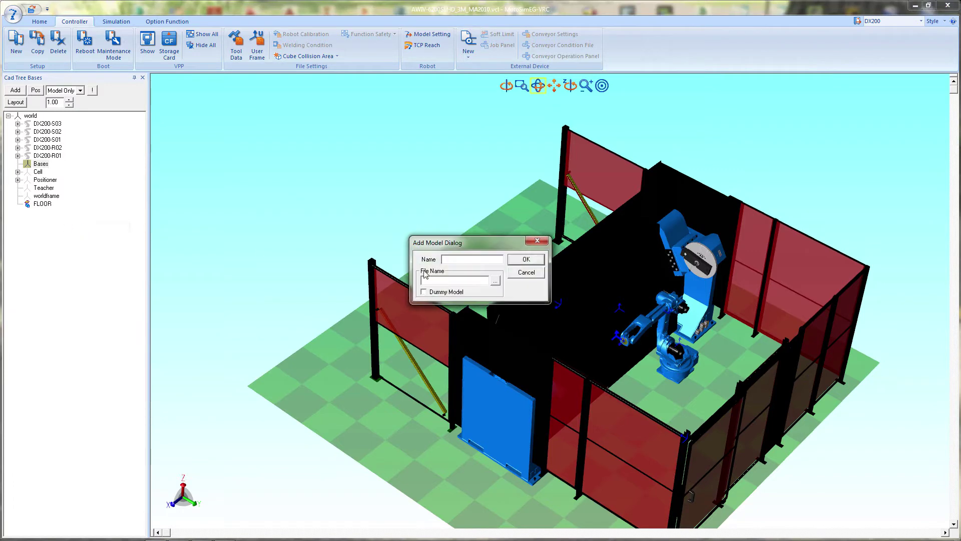
pyautogui.click(495, 282)
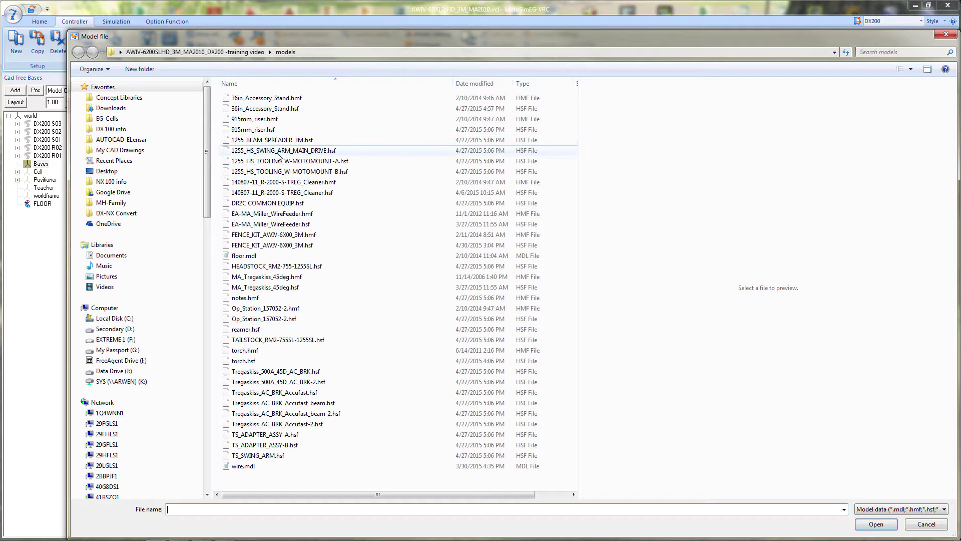
pyautogui.doubleClick(272, 202)
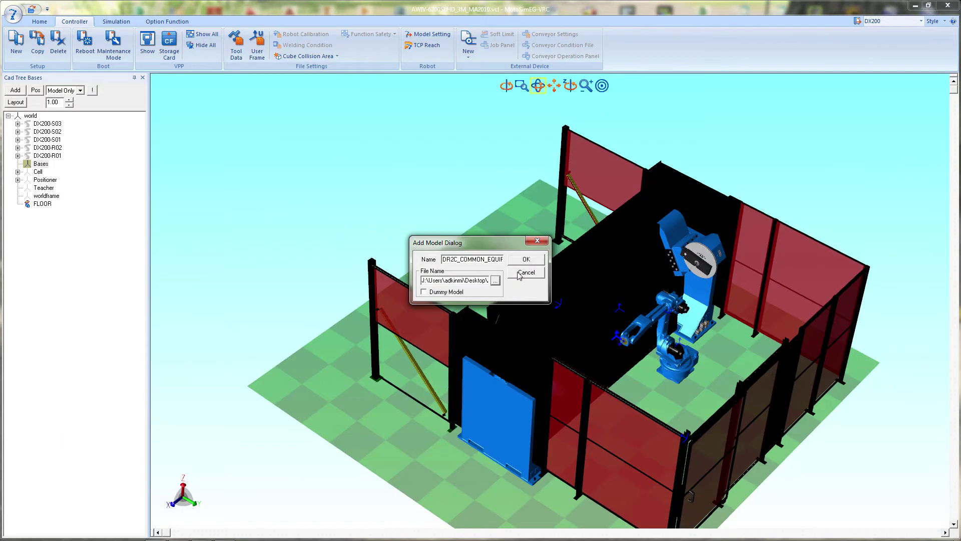
# - Add DR2C COMMON EQUIP, then add 915mm_riser.hsf under Bases as 915mm_riser-R1
pyautogui.click(526, 259)
pyautogui.rightClick(36, 120)
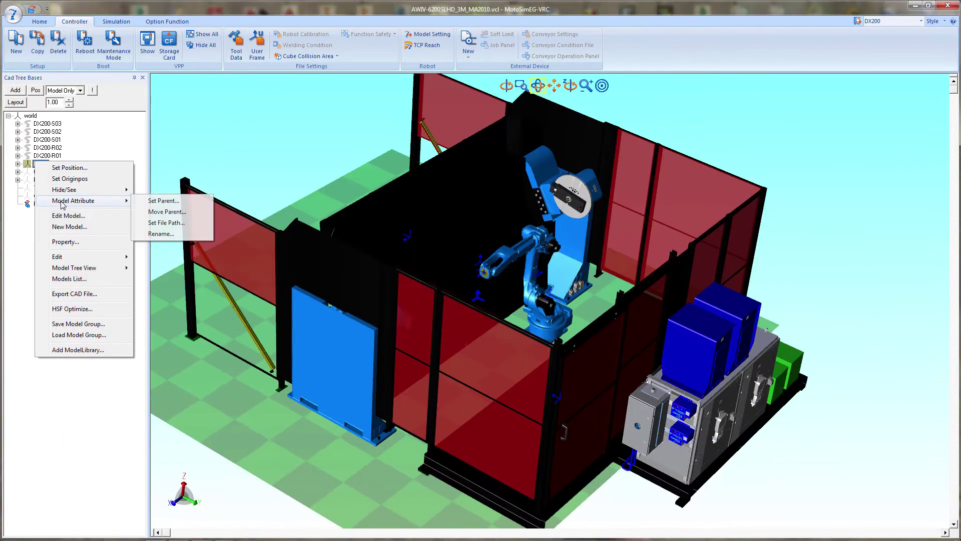
pyautogui.click(68, 227)
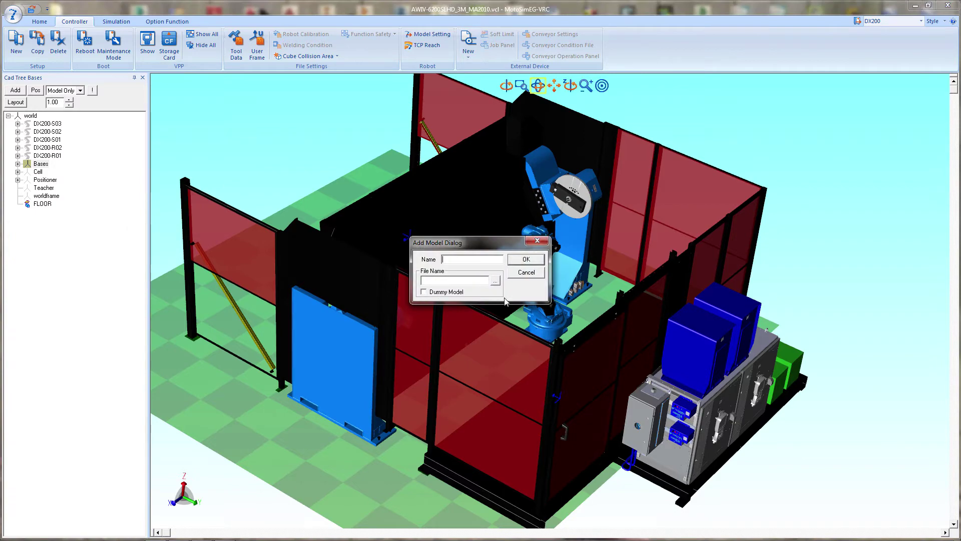
pyautogui.click(495, 281)
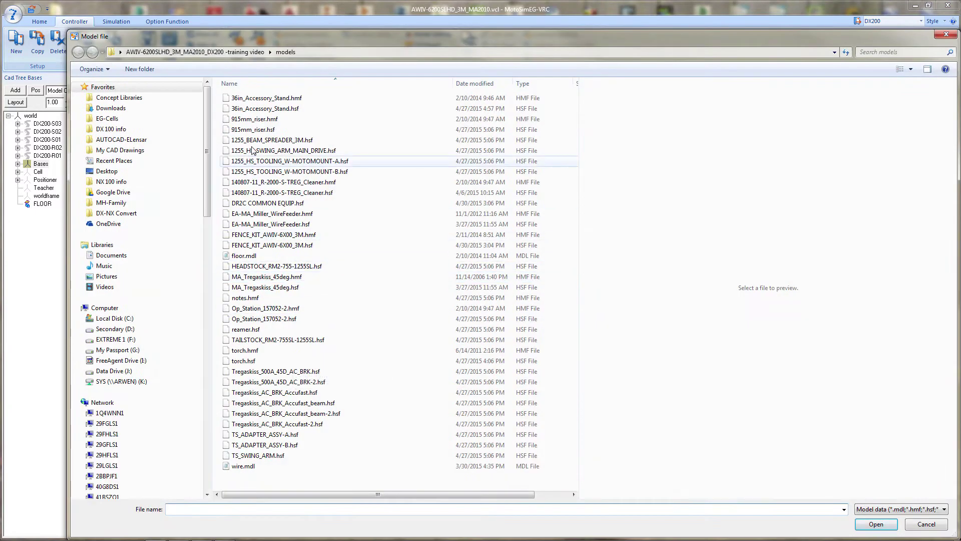
pyautogui.doubleClick(250, 129)
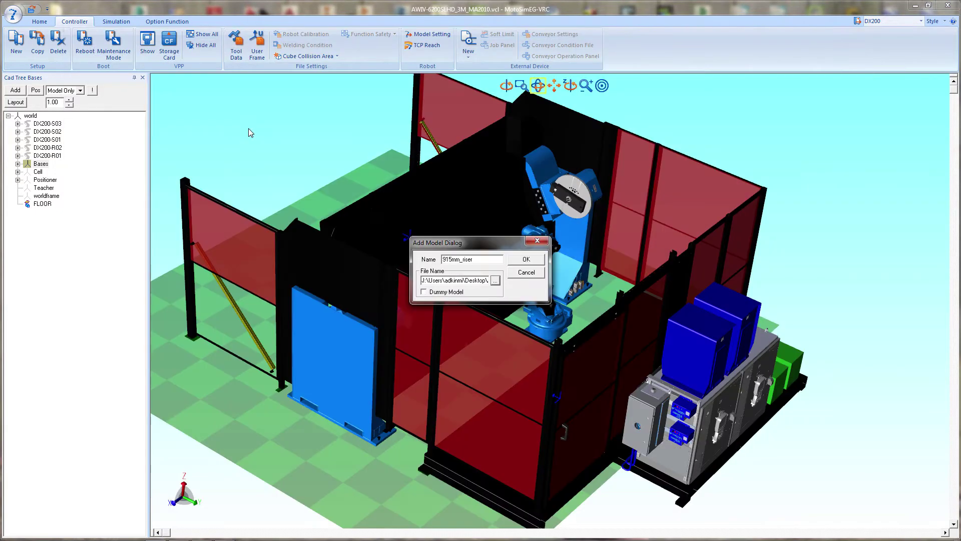
pyautogui.click(479, 258)
pyautogui.click(525, 259)
# - Copy 915mm_riser-R1, paste it into Bases and name the copy 915mm_riser-R2
pyautogui.rightClick(66, 173)
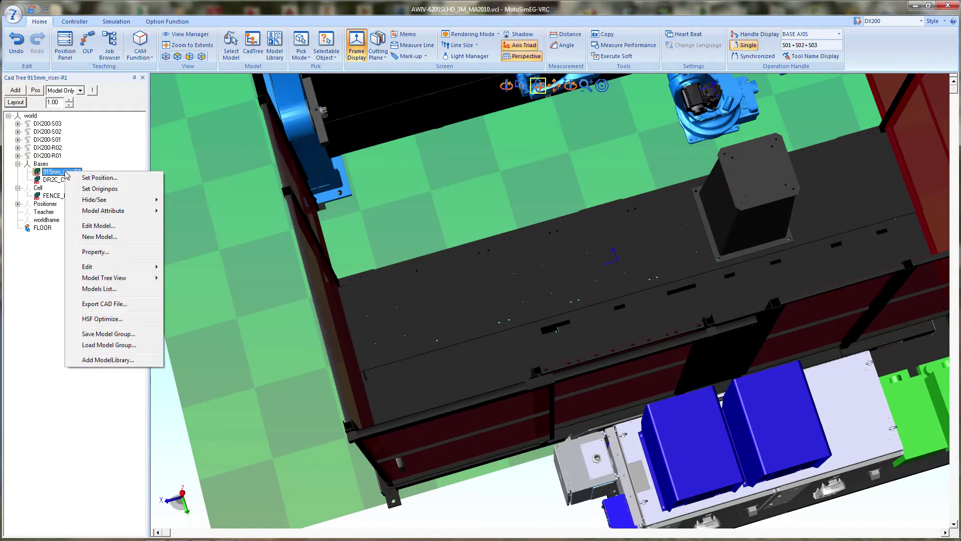
pyautogui.moveTo(125, 268)
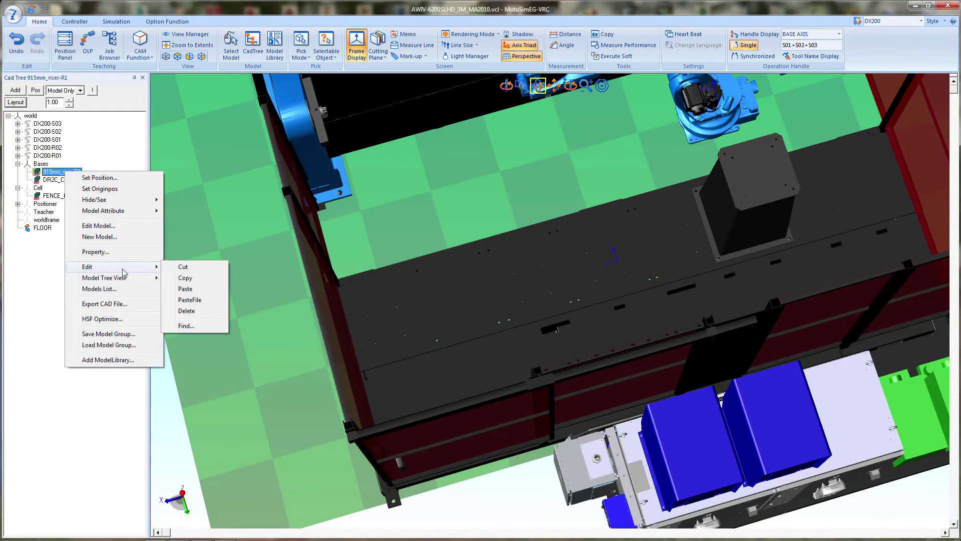
pyautogui.click(204, 289)
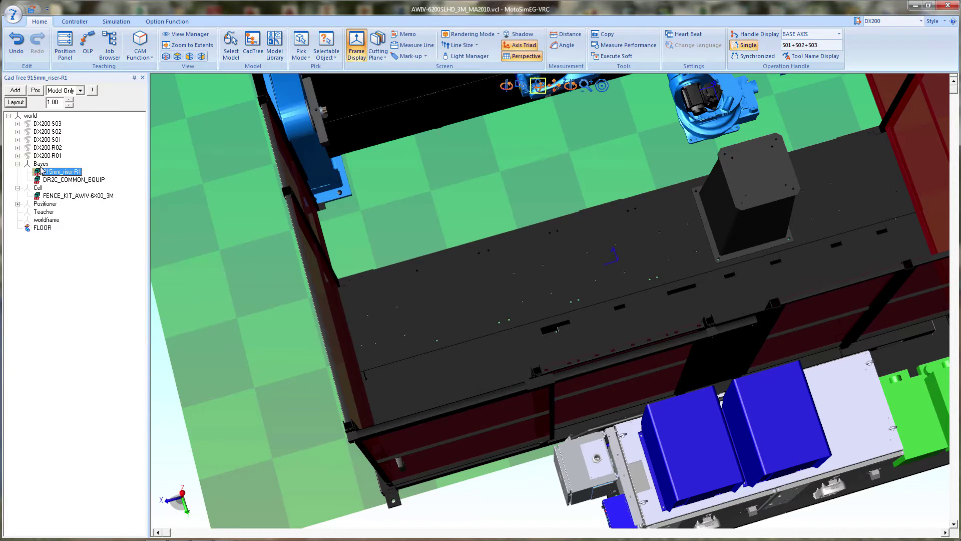
pyautogui.rightClick(40, 164)
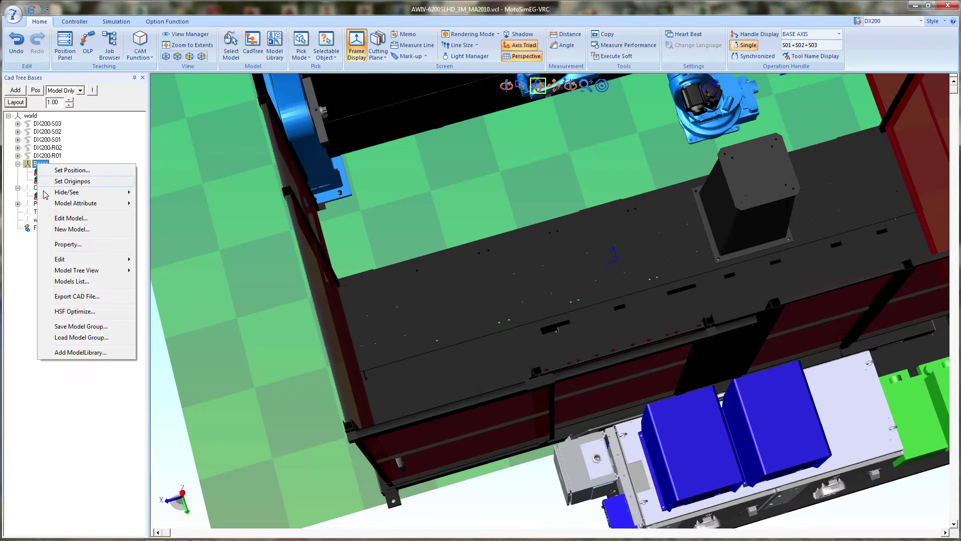
pyautogui.moveTo(65, 260)
pyautogui.click(159, 283)
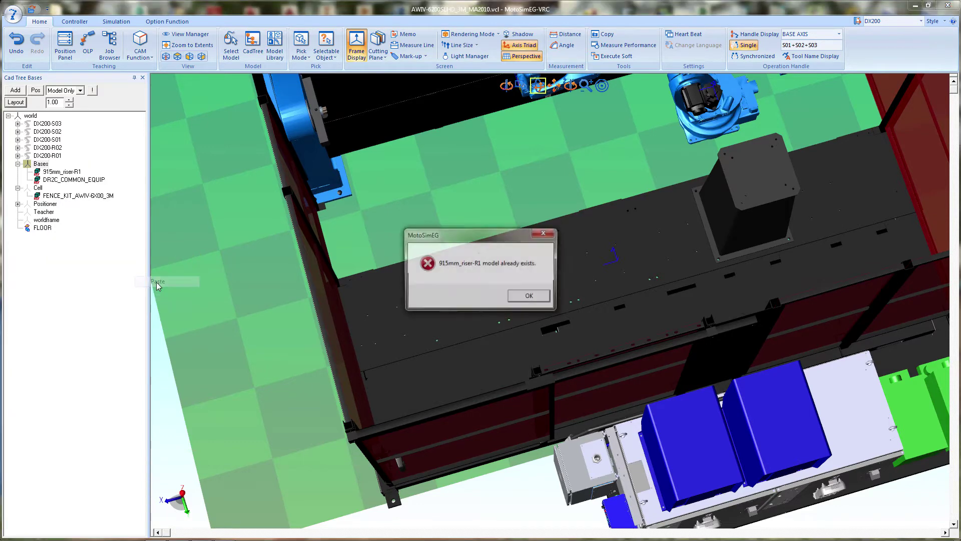
pyautogui.click(533, 298)
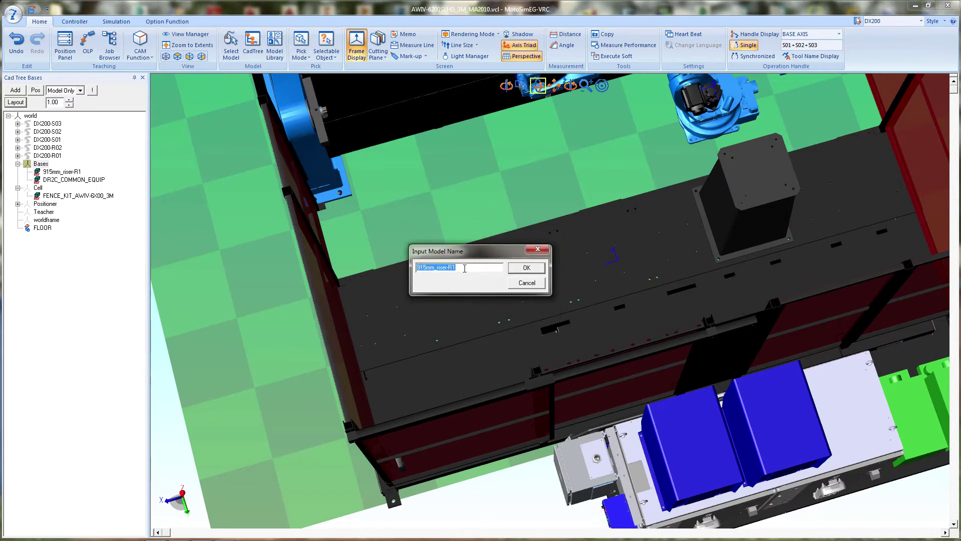
pyautogui.click(464, 266)
pyautogui.write('2')
pyautogui.click(526, 267)
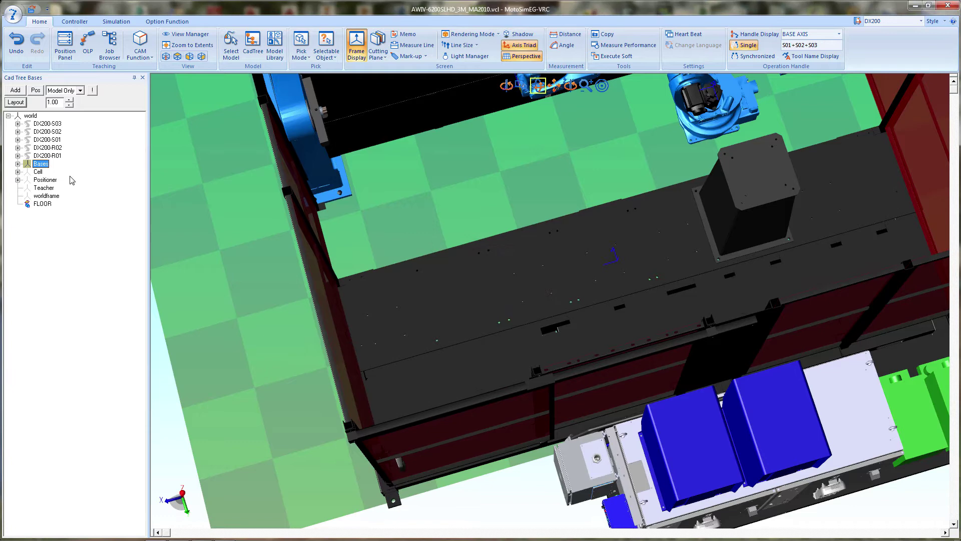
pyautogui.click(18, 164)
# - Slide 915mm_riser-R2 along X toward the other riser in its Position dialog
pyautogui.click(59, 172)
pyautogui.rightClick(58, 172)
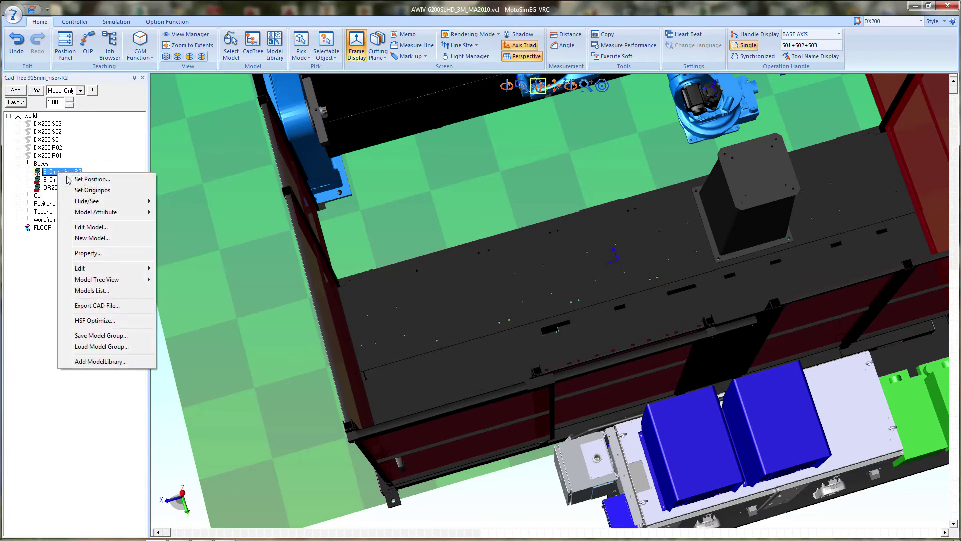
pyautogui.click(74, 179)
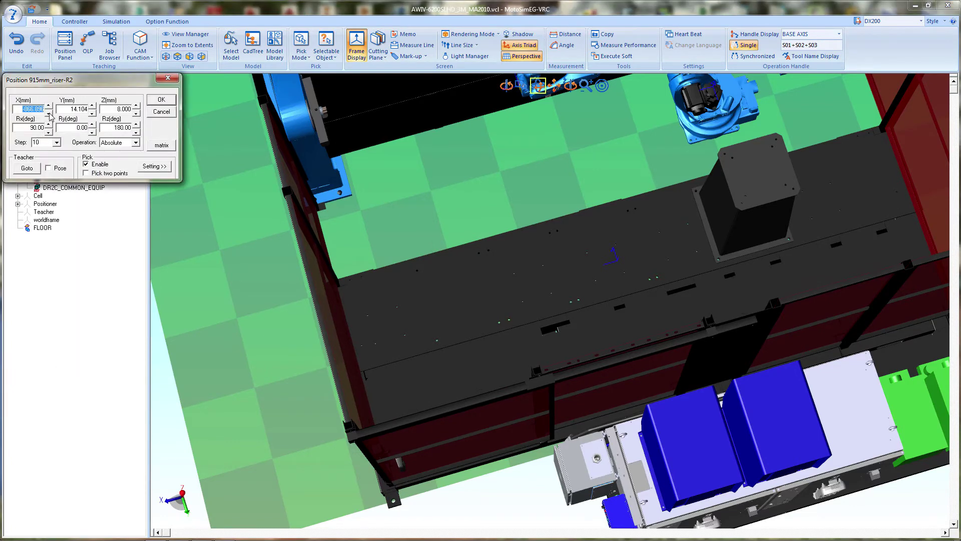
pyautogui.click(49, 106)
pyautogui.click(48, 107)
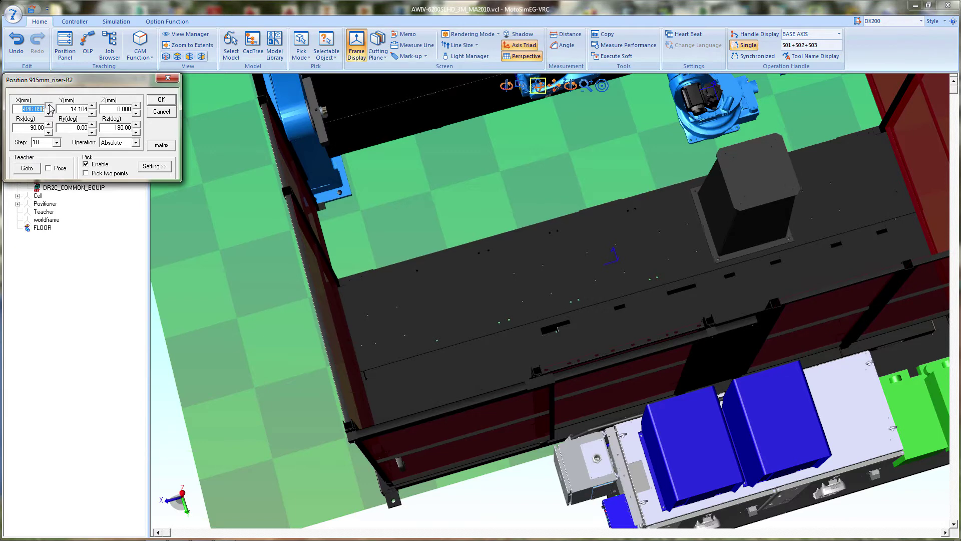
pyautogui.moveTo(49, 106); pyautogui.dragTo(48, 106)
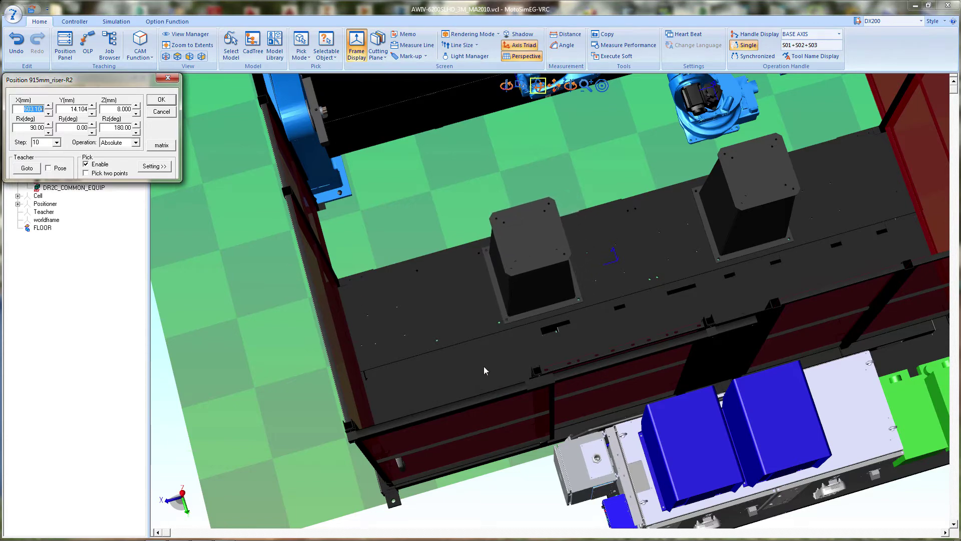
pyautogui.moveTo(506, 428); pyautogui.dragTo(457, 433)
pyautogui.scroll(-4, 492, 290)
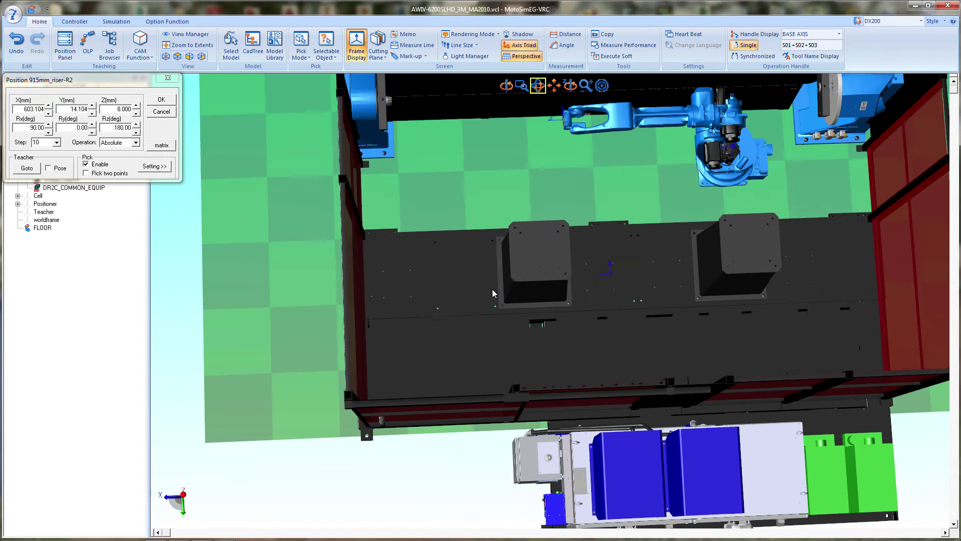
pyautogui.scroll(8, 565, 314)
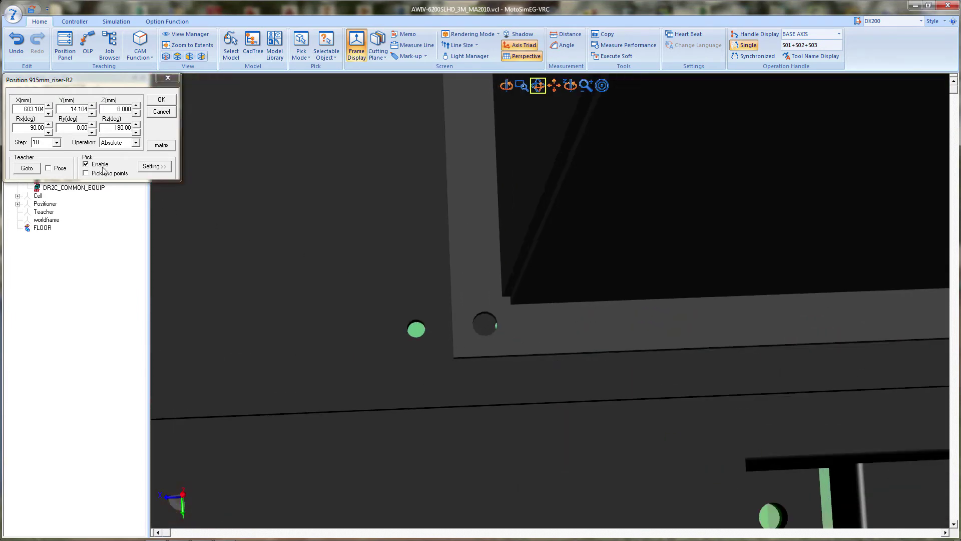
pyautogui.click(49, 113)
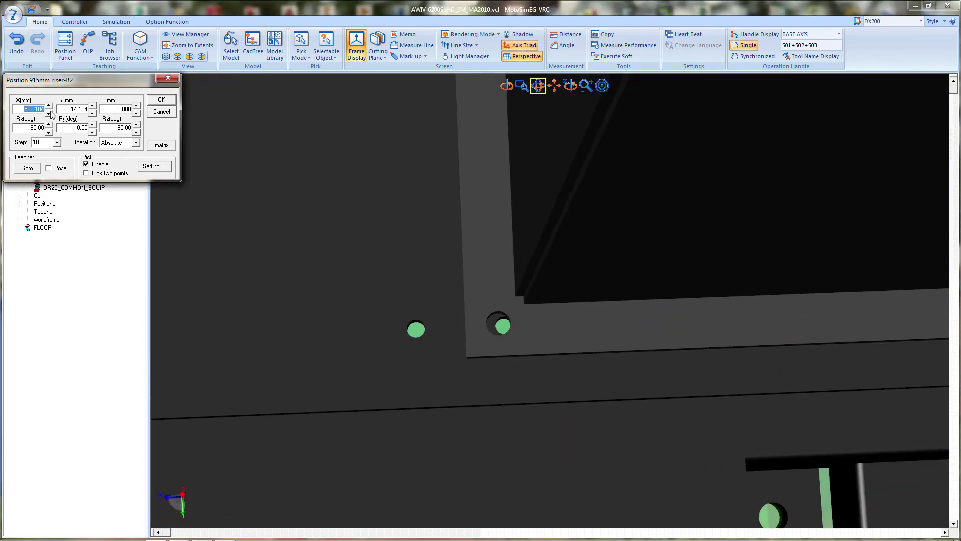
pyautogui.click(49, 112)
# - Set the step to 5, bring the riser's X to 588.104 and close the dialog
pyautogui.click(56, 142)
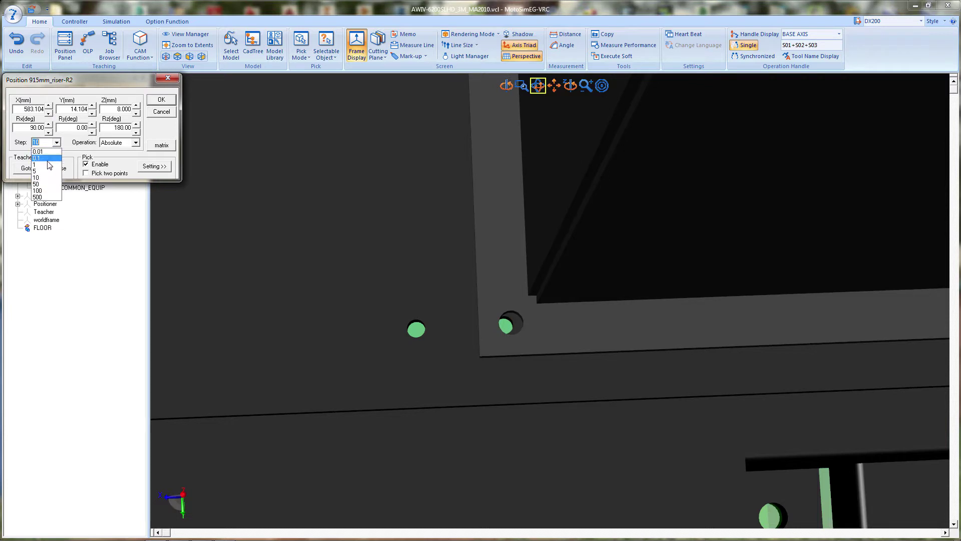
pyautogui.click(43, 169)
pyautogui.click(49, 107)
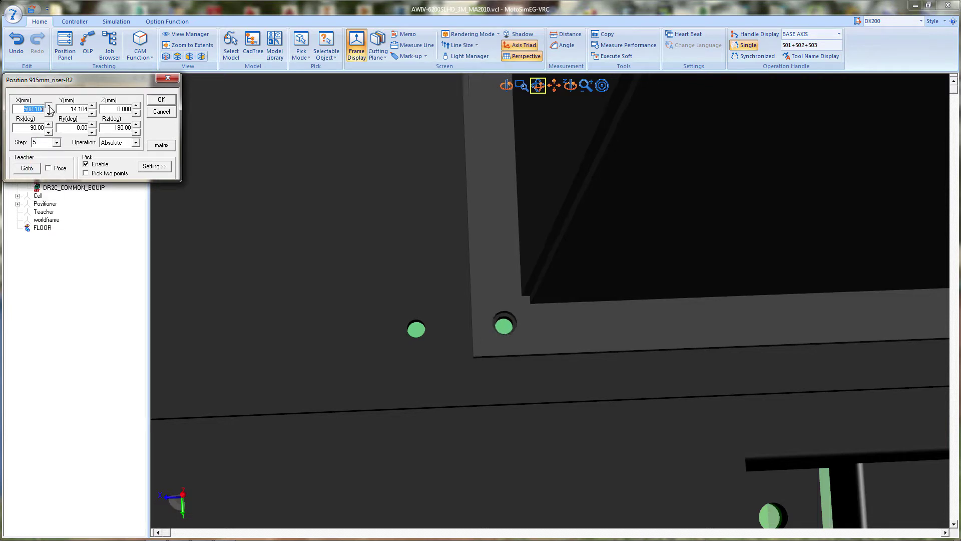
pyautogui.click(493, 386)
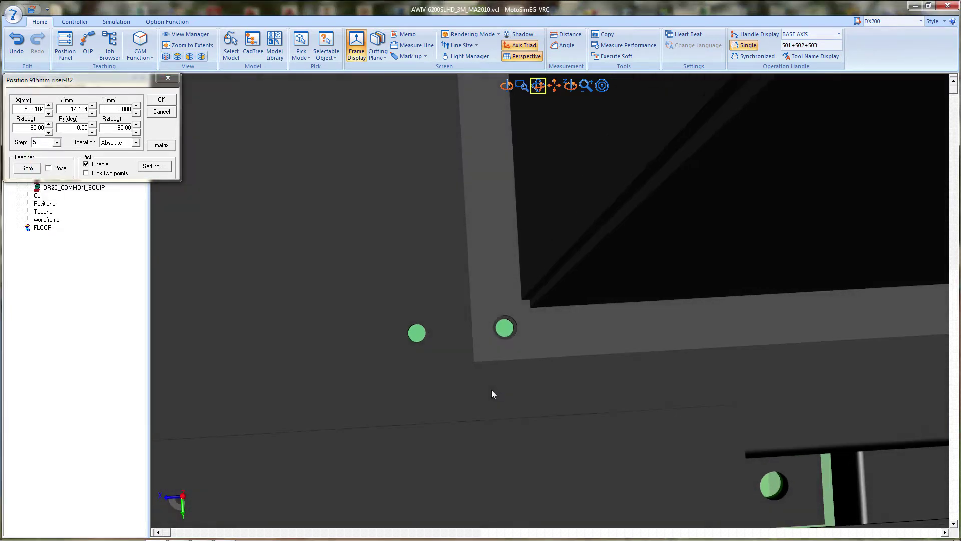
pyautogui.click(154, 110)
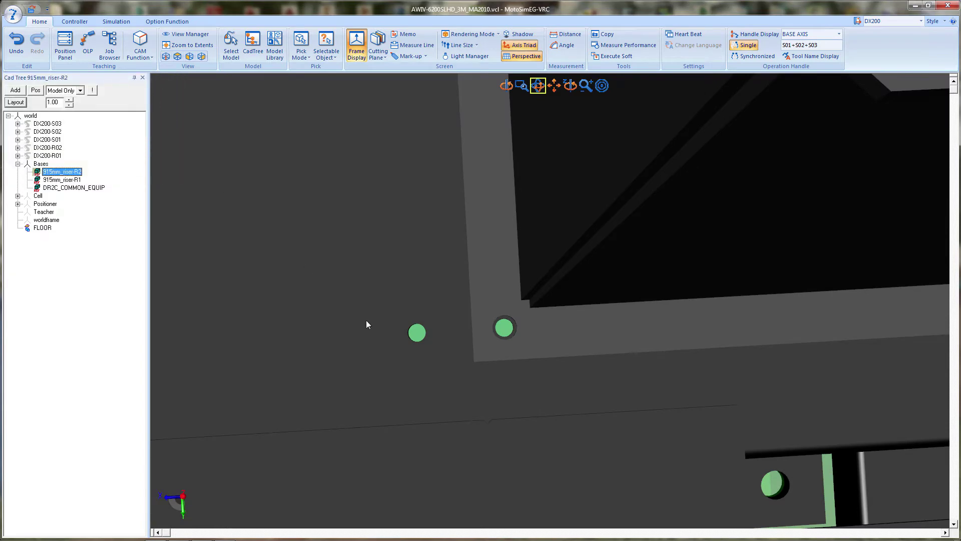
pyautogui.scroll(-3, 374, 384)
pyautogui.scroll(-3, 374, 388)
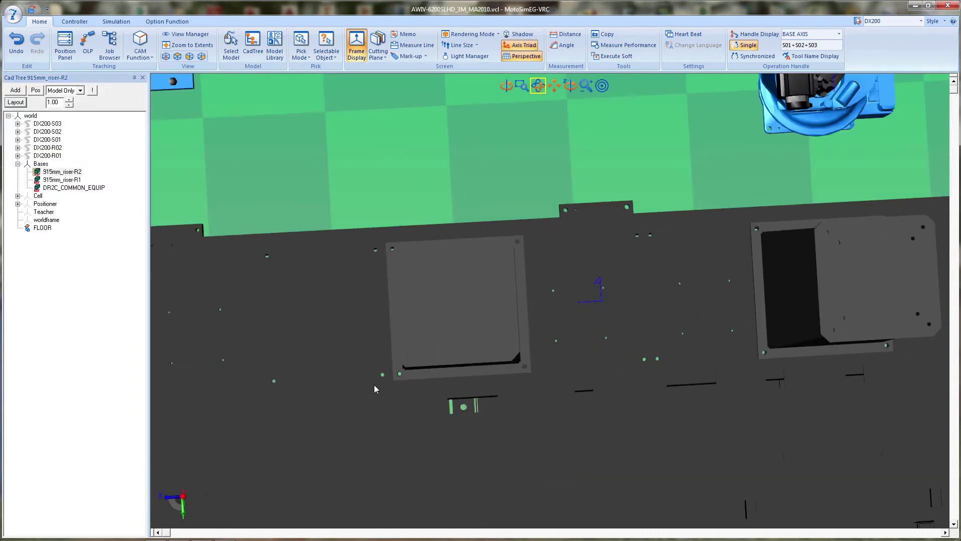
pyautogui.scroll(5, 660, 342)
pyautogui.moveTo(659, 342); pyautogui.dragTo(661, 410)
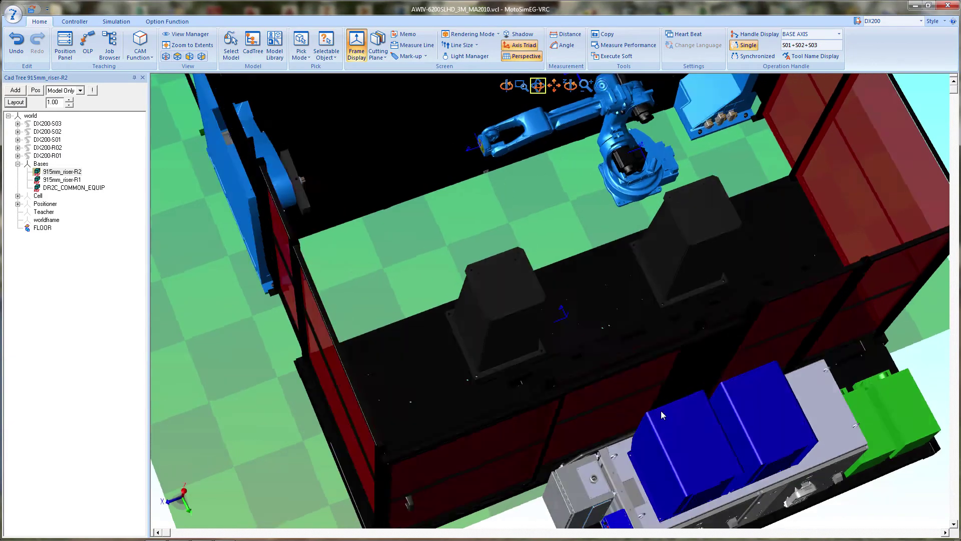
pyautogui.click(47, 156)
# - Reparent DX200-R01 with Move Parent and place its base on top of the riser
pyautogui.rightClick(59, 159)
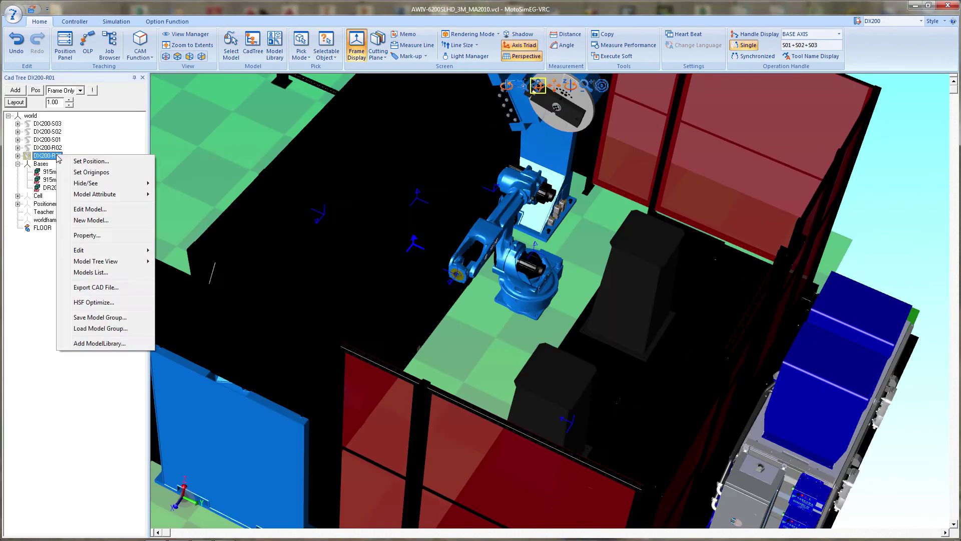
pyautogui.moveTo(107, 195)
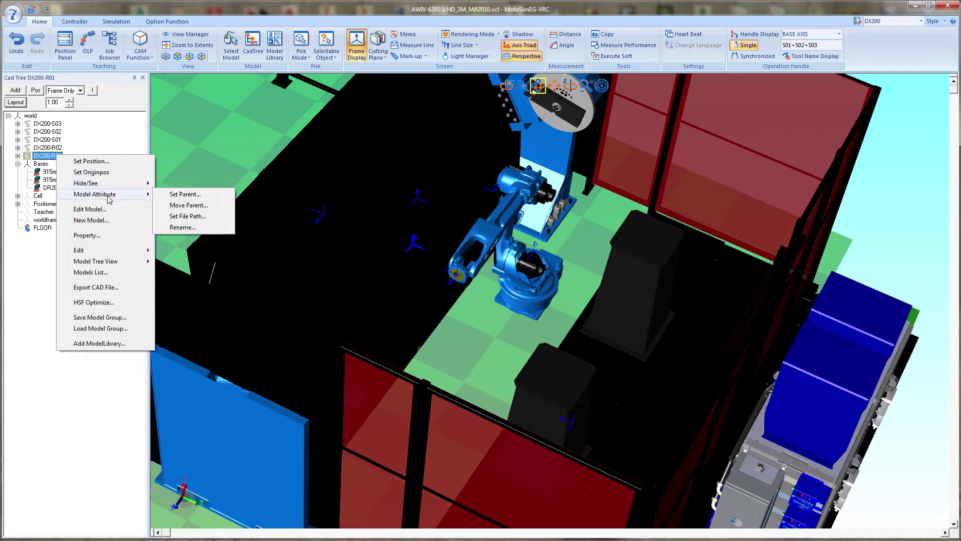
pyautogui.click(188, 206)
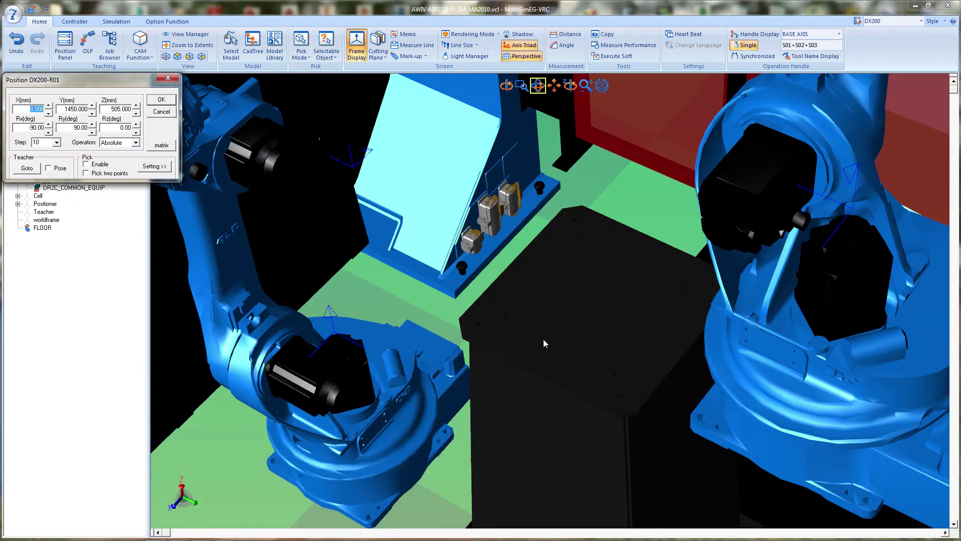
pyautogui.moveTo(545, 344); pyautogui.dragTo(563, 406)
# - Set the step to 1 and adjust DX200-R01's X to -1.047, keeping Y at 1417.217
pyautogui.scroll(5, 557, 388)
pyautogui.scroll(1, 557, 388)
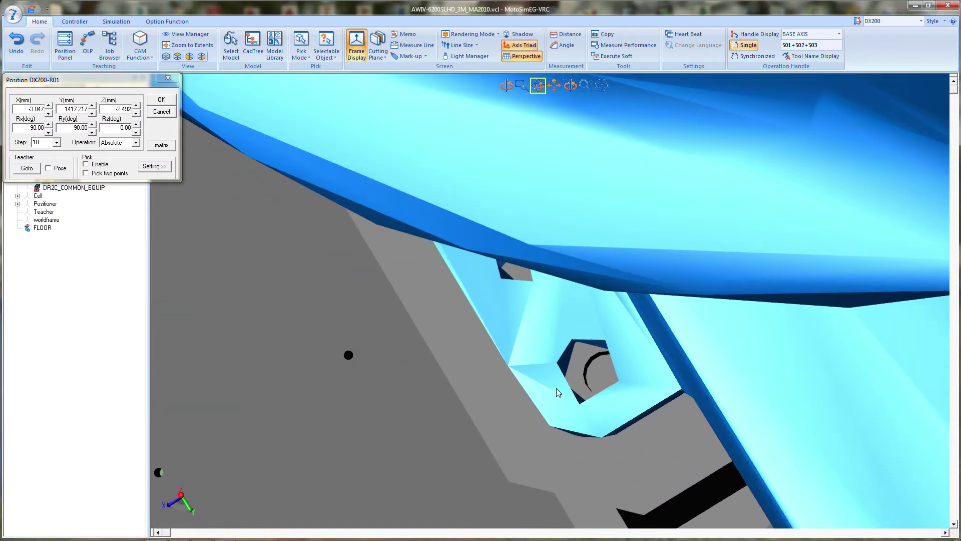
pyautogui.moveTo(637, 386); pyautogui.dragTo(617, 371)
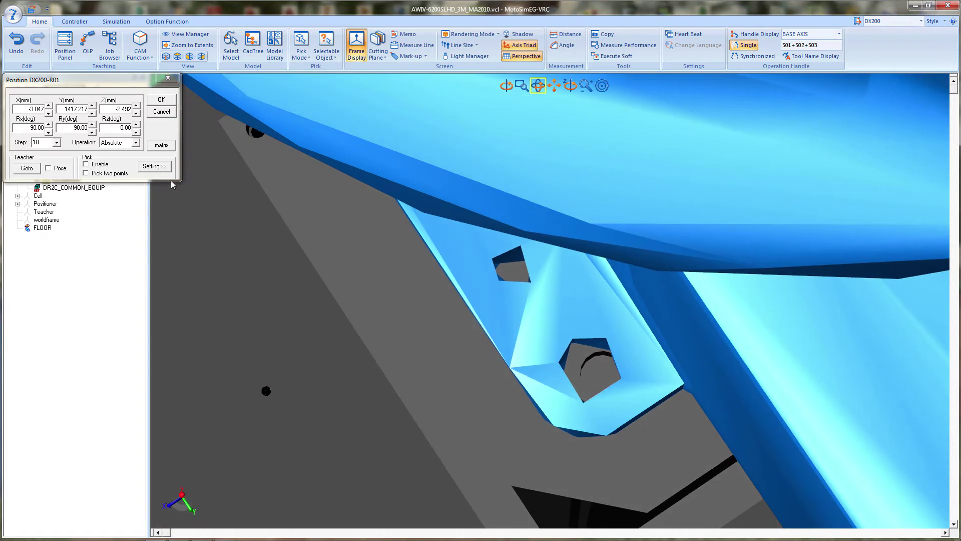
pyautogui.click(56, 142)
pyautogui.click(45, 167)
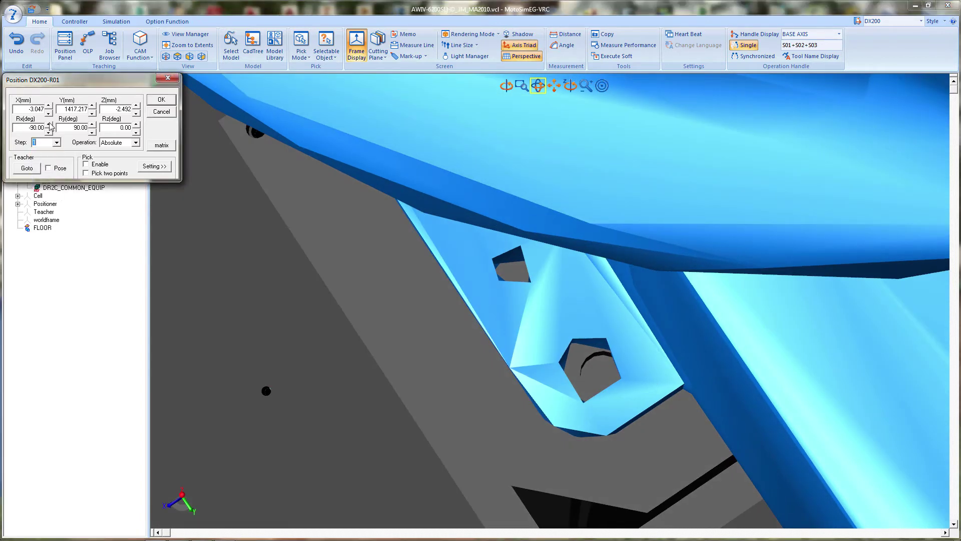
pyautogui.click(49, 113)
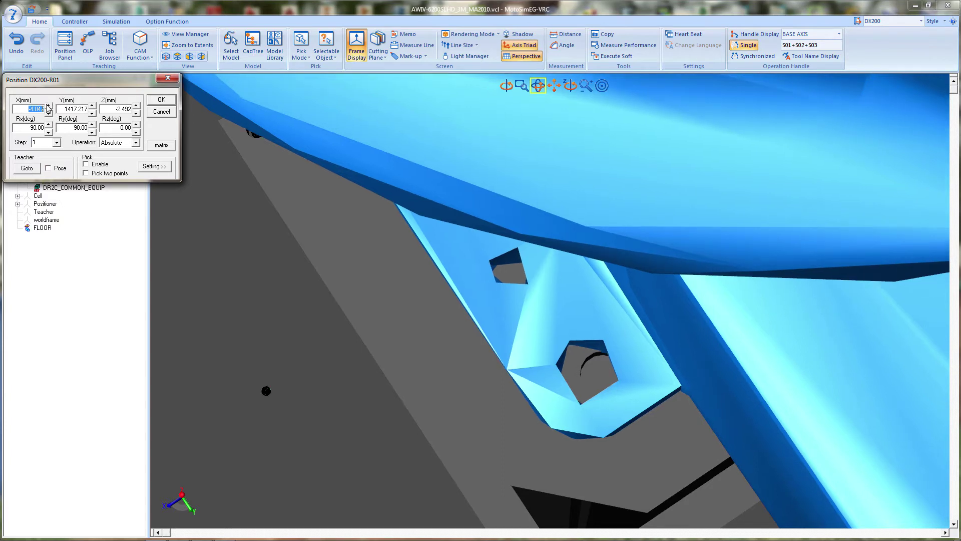
pyautogui.click(48, 107)
pyautogui.click(92, 112)
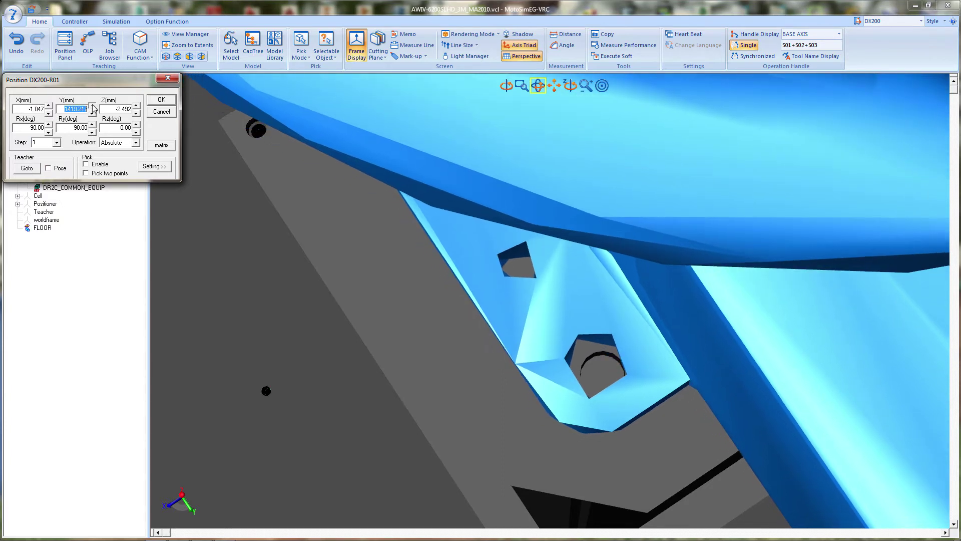
pyautogui.click(92, 106)
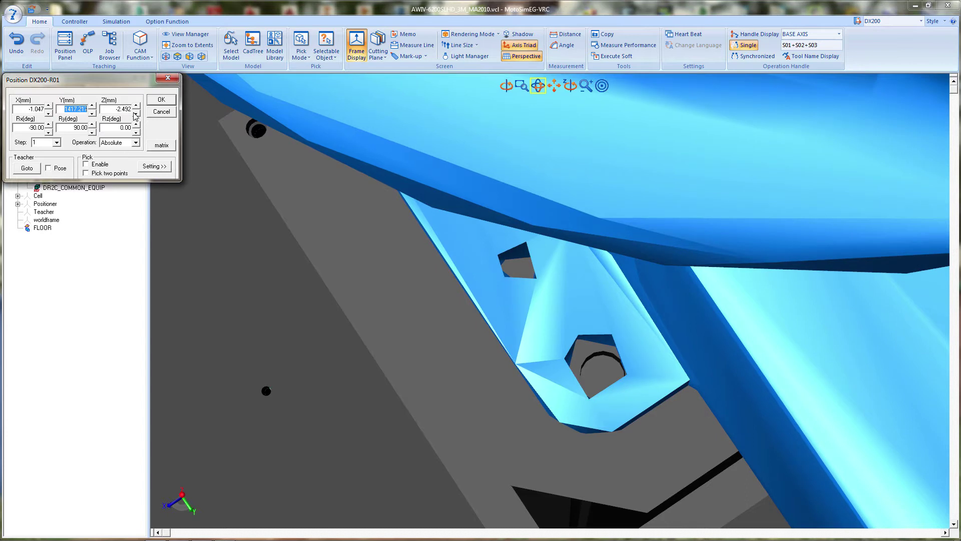
# - Set DX200-R01's Z to 0 and accept the new position
pyautogui.click(136, 113)
pyautogui.click(137, 106)
pyautogui.click(136, 106)
pyautogui.click(136, 106)
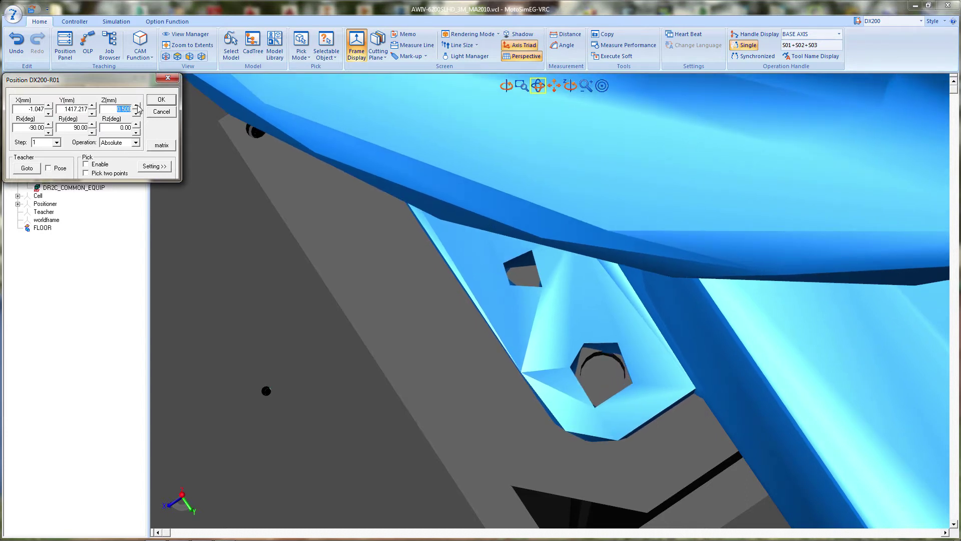
pyautogui.write('0')
pyautogui.press('Tab')
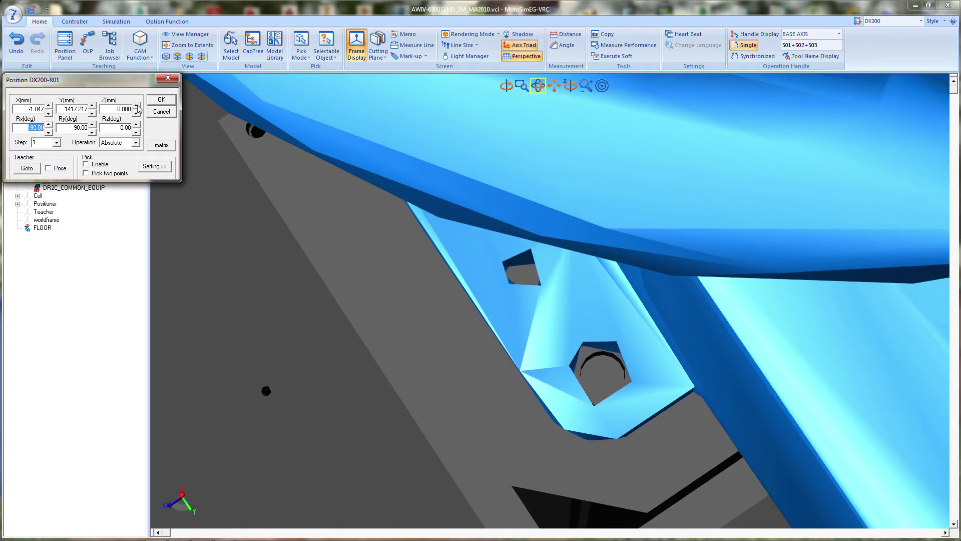
pyautogui.moveTo(518, 391); pyautogui.dragTo(572, 248)
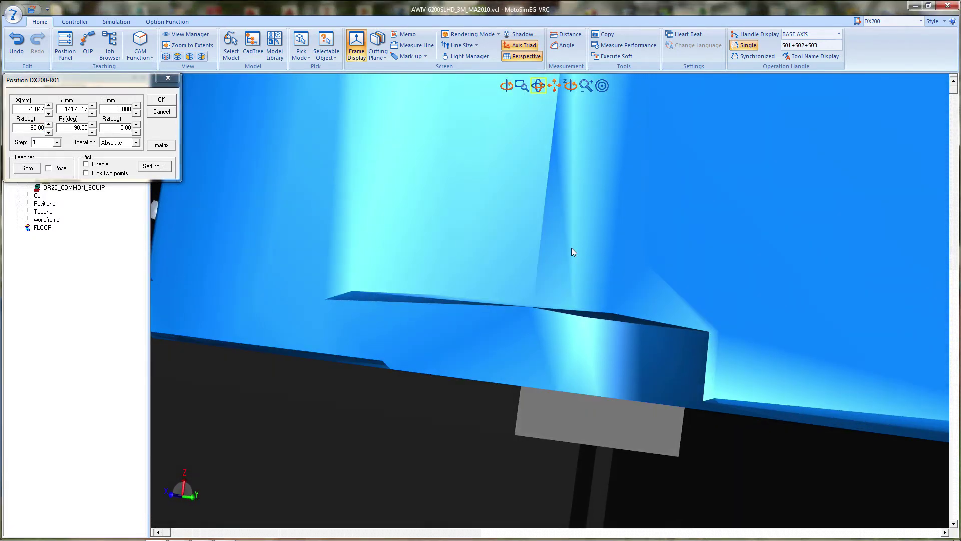
pyautogui.click(162, 100)
# - Make DX200-R02 a child of 915mm_riser-R2 via Model Attribute > Move Parent
pyautogui.scroll(-6, 356, 377)
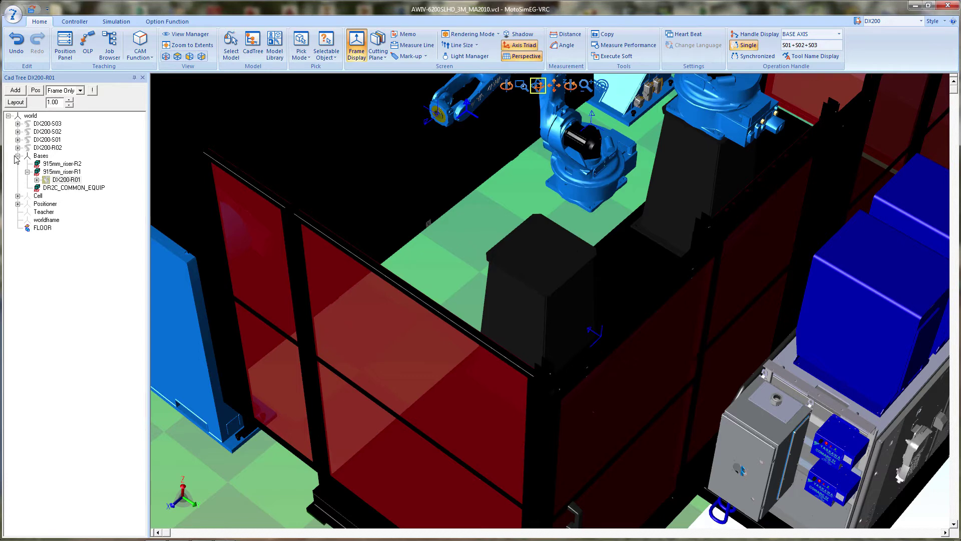
pyautogui.click(52, 148)
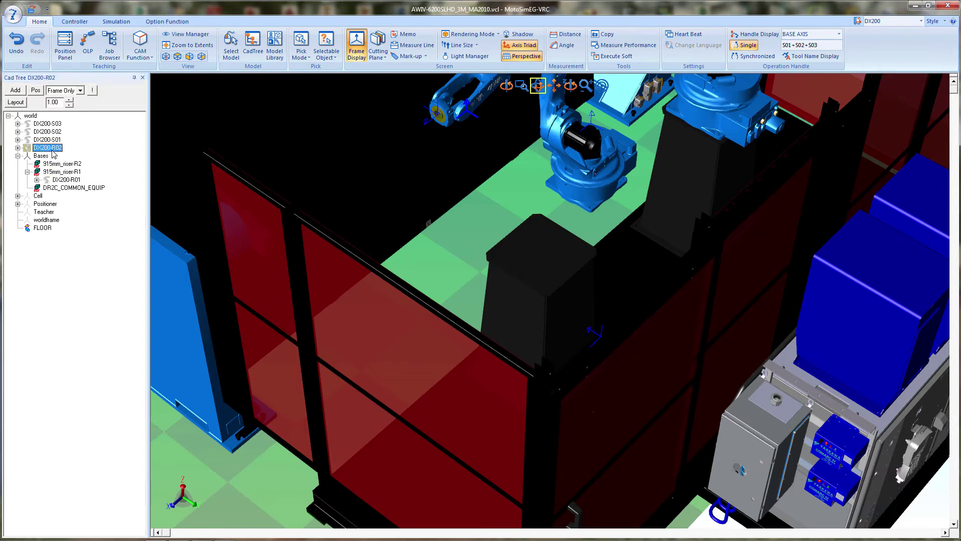
pyautogui.rightClick(52, 150)
pyautogui.moveTo(91, 190)
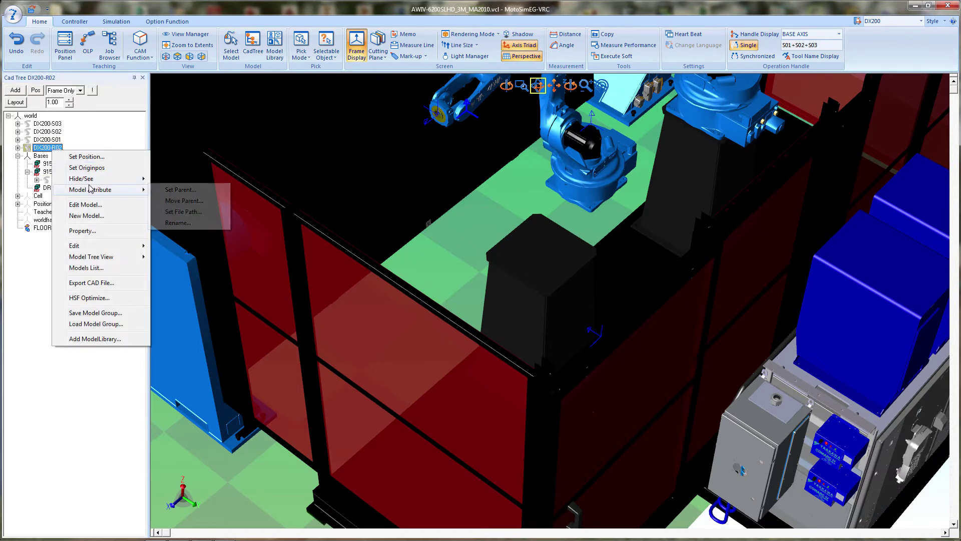
pyautogui.click(181, 202)
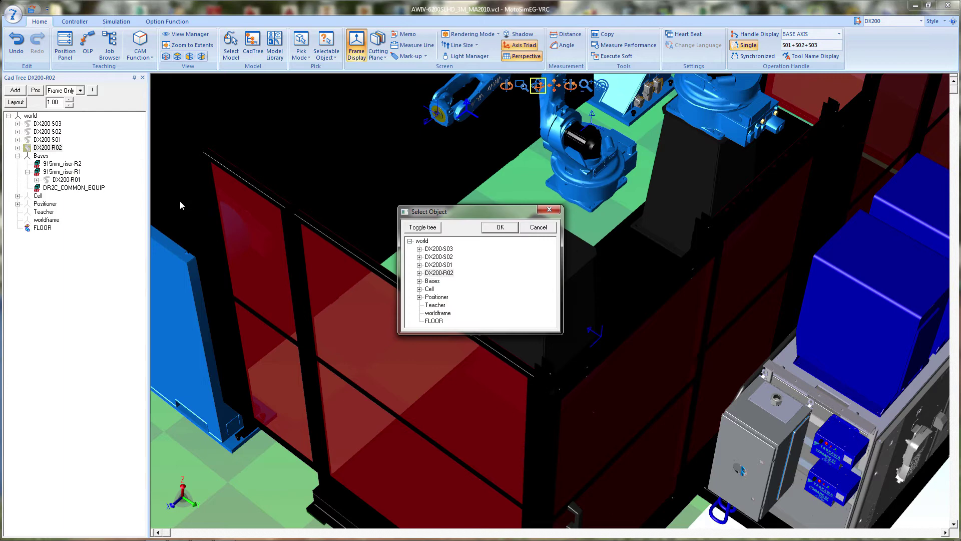
pyautogui.click(419, 281)
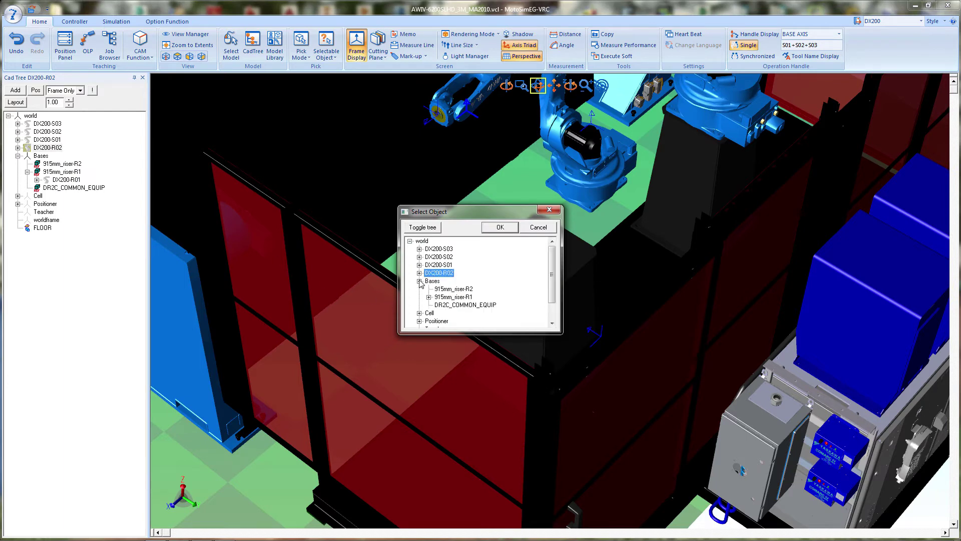
pyautogui.click(447, 289)
pyautogui.click(500, 228)
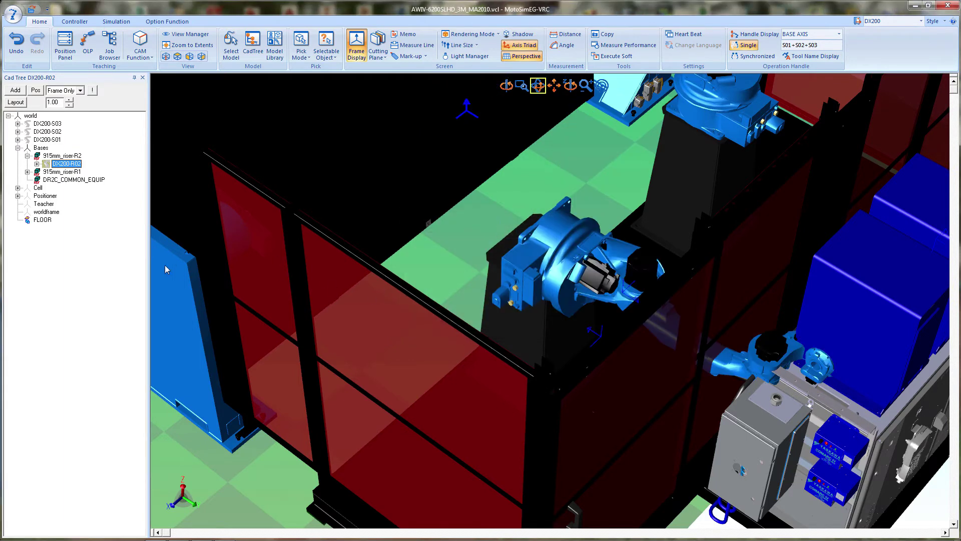
# - Rotate DX200-R02 to Rx -90° and Ry 90° in its Set Position dialog
pyautogui.rightClick(63, 165)
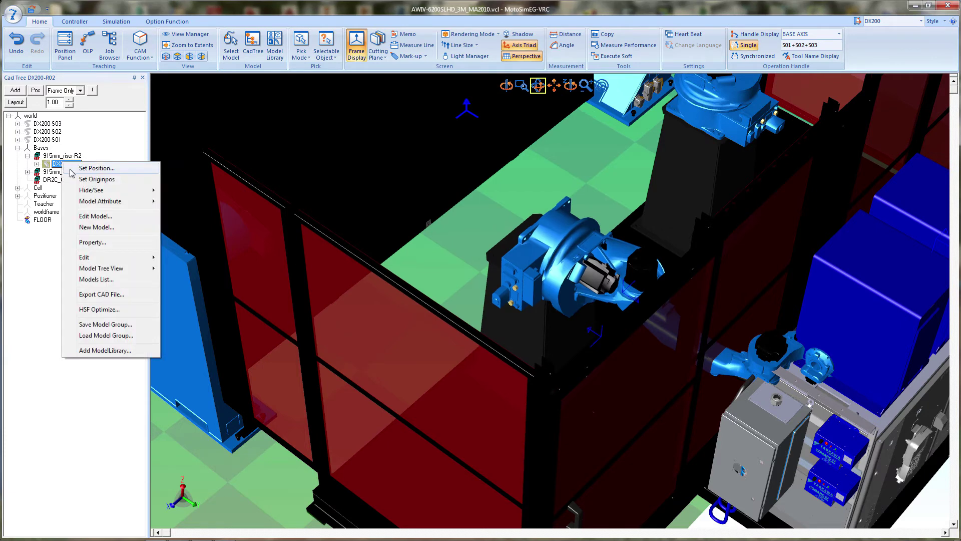
pyautogui.click(72, 172)
pyautogui.click(49, 125)
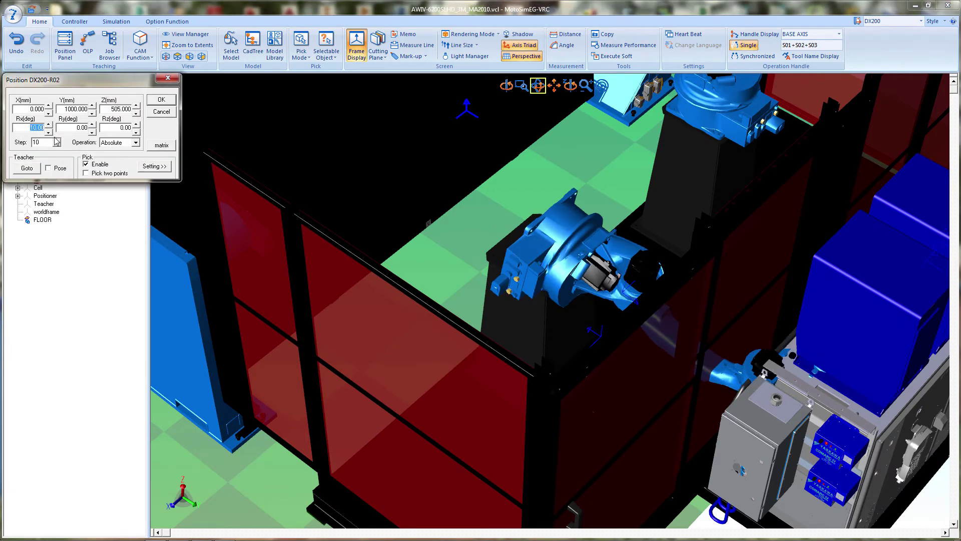
pyautogui.doubleClick(55, 138)
pyautogui.moveTo(49, 132); pyautogui.dragTo(49, 133)
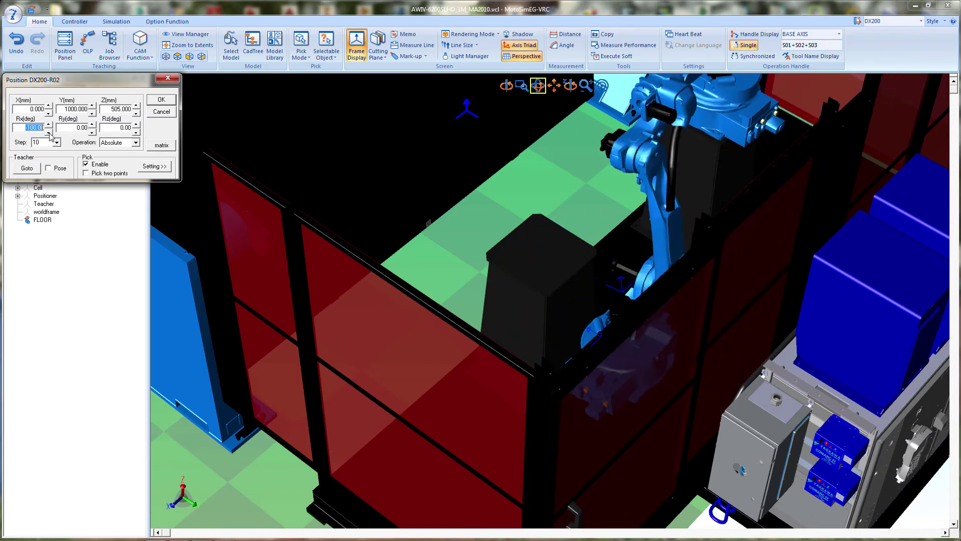
pyautogui.click(48, 125)
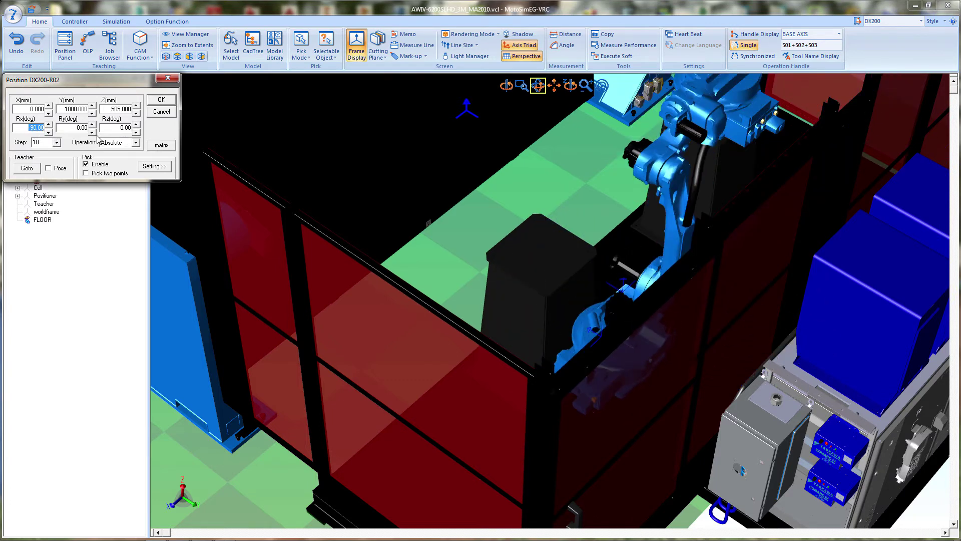
pyautogui.click(92, 131)
pyautogui.click(92, 132)
pyautogui.moveTo(92, 126); pyautogui.dragTo(92, 125)
pyautogui.click(92, 125)
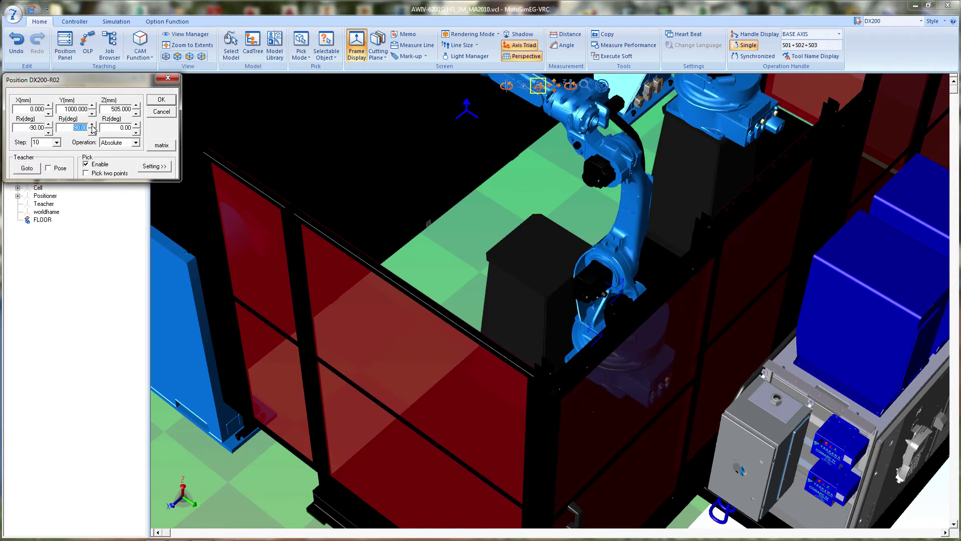
# - Move the robot along Y to about 1370 mm and pick matching base and riser holes
pyautogui.click(92, 106)
pyautogui.click(92, 106)
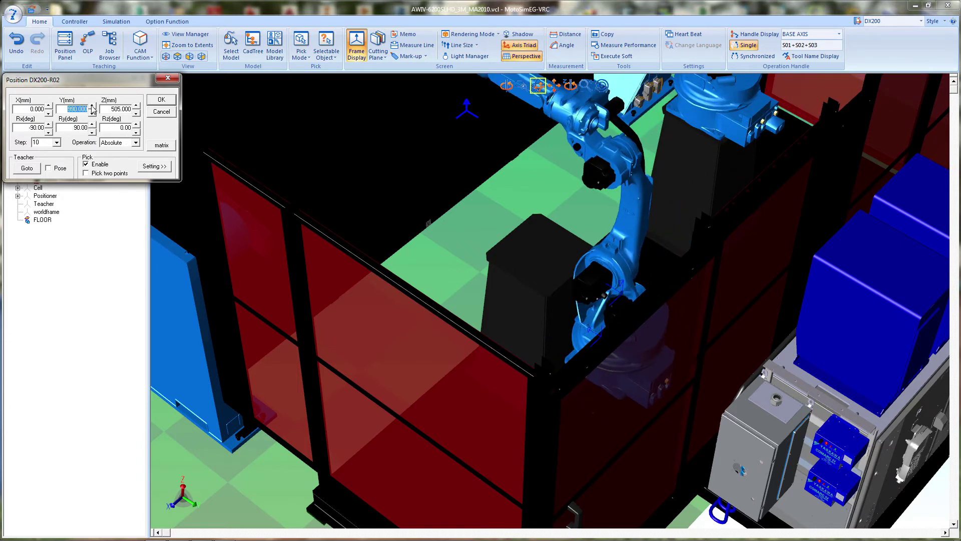
pyautogui.click(92, 106)
pyautogui.click(92, 106)
pyautogui.moveTo(92, 106); pyautogui.dragTo(93, 106)
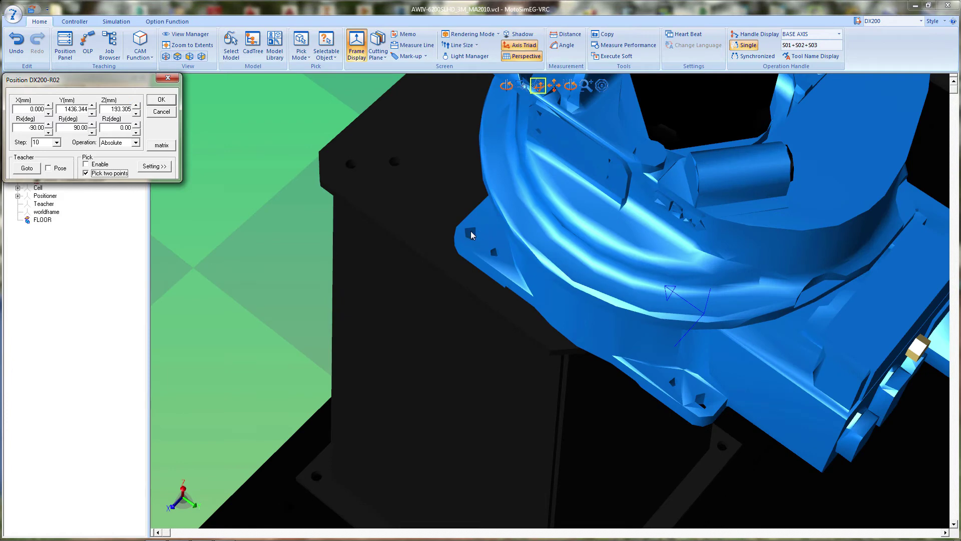
pyautogui.click(476, 233)
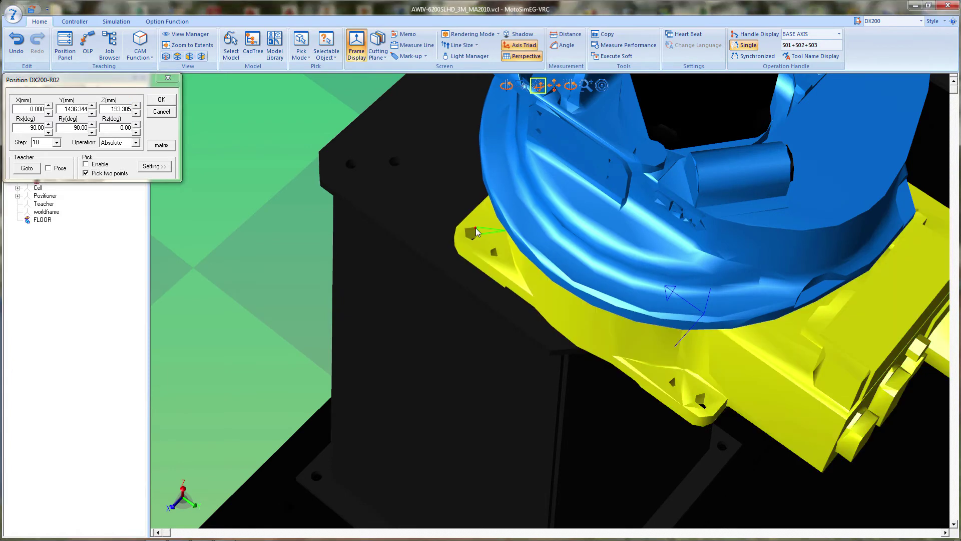
pyautogui.click(355, 162)
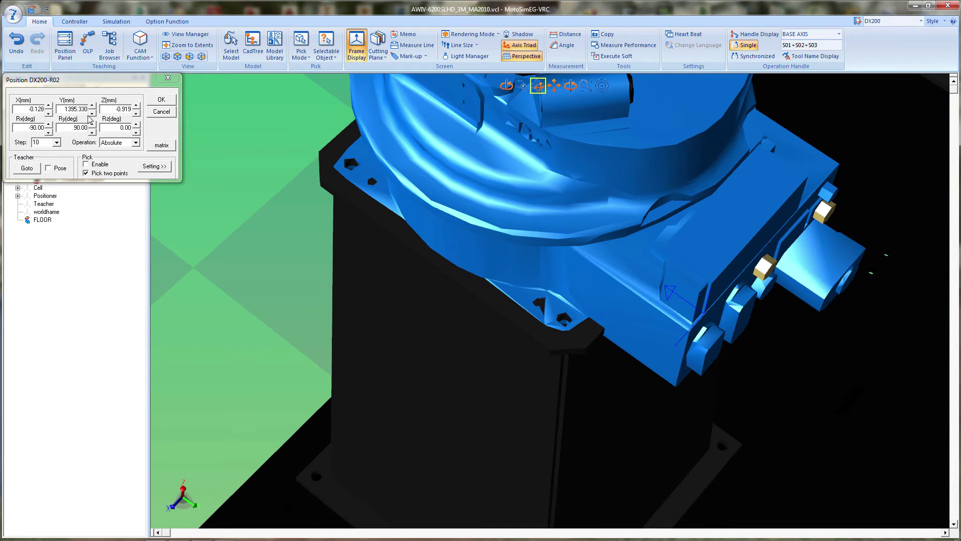
# - Fine-tune the robot's Y to 1435.330 to align the holes and accept the position
pyautogui.click(92, 113)
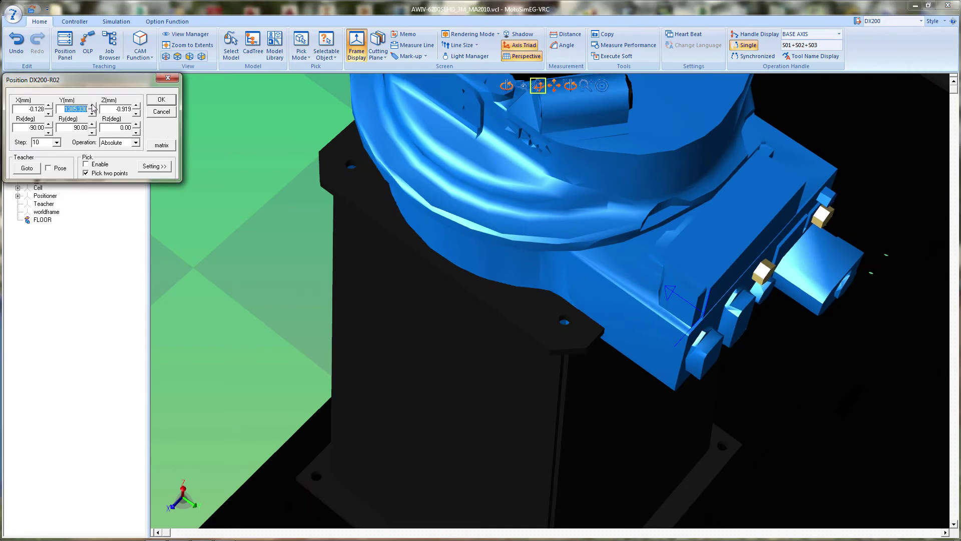
pyautogui.click(92, 105)
pyautogui.click(93, 106)
pyautogui.click(92, 106)
pyautogui.click(92, 106)
pyautogui.click(92, 106)
pyautogui.click(482, 227)
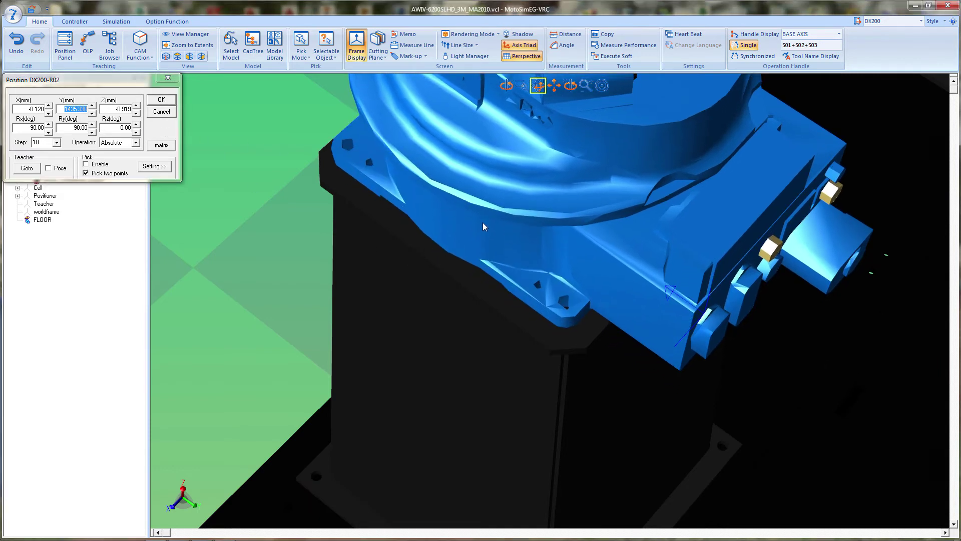
pyautogui.press('Return')
pyautogui.moveTo(549, 495); pyautogui.dragTo(601, 421)
pyautogui.moveTo(496, 259); pyautogui.dragTo(498, 434)
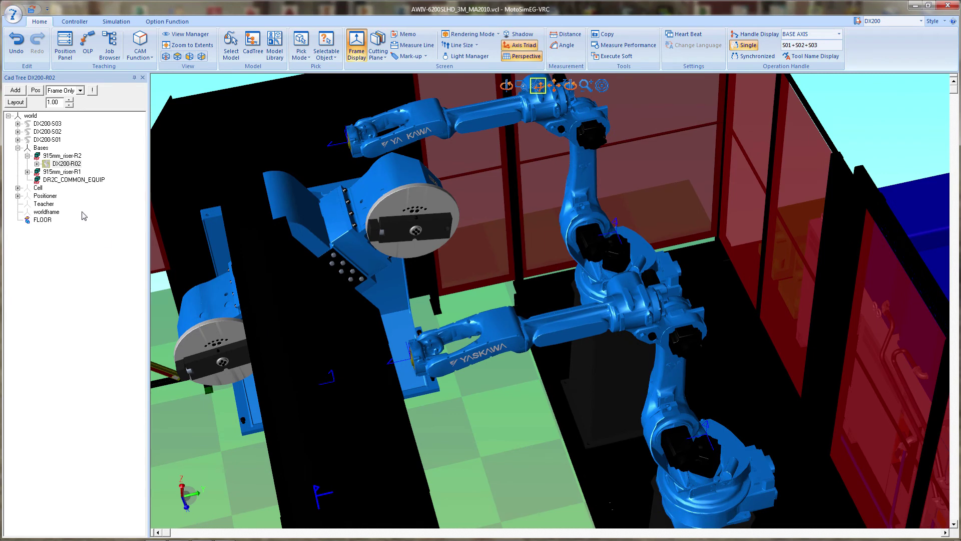
# - Open the Position Panel and switch the jogging frame to Joint
pyautogui.click(66, 40)
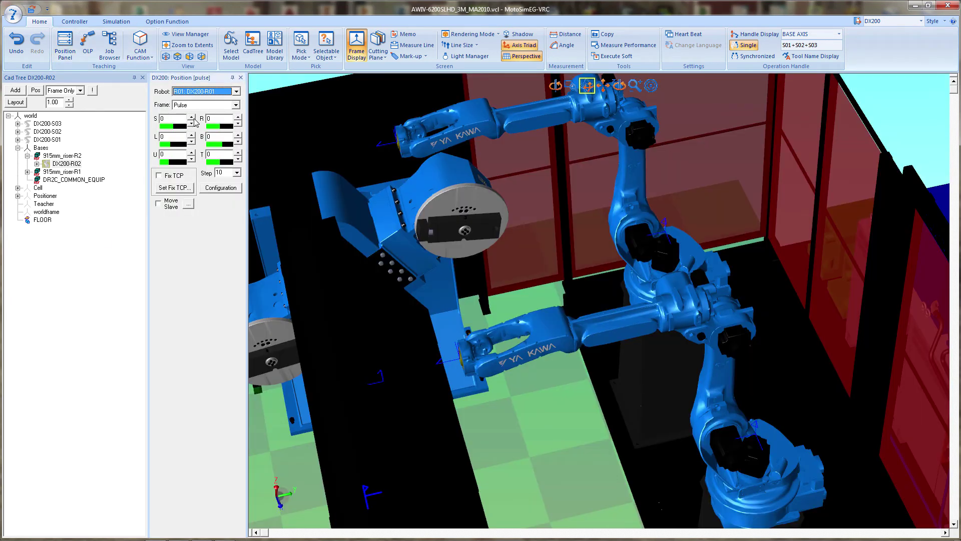
pyautogui.click(211, 105)
pyautogui.click(199, 125)
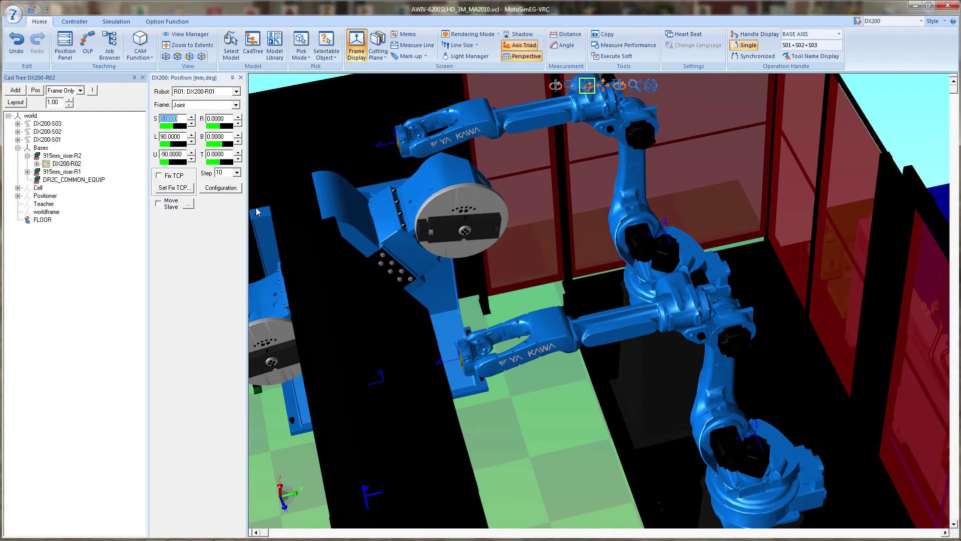
pyautogui.click(192, 122)
pyautogui.click(192, 116)
# - Jog R01's L joint to 120°, U to -120° and B to -90°
pyautogui.click(191, 134)
pyautogui.click(191, 133)
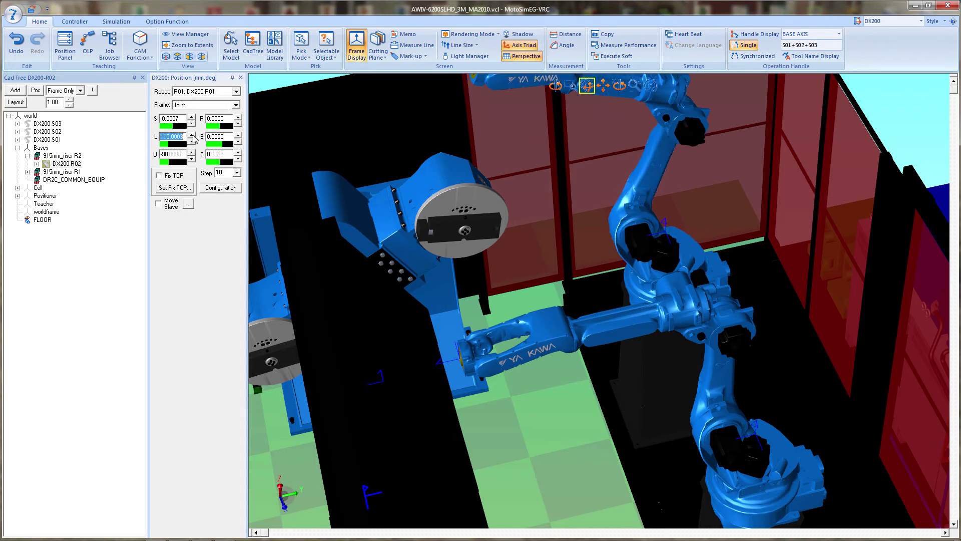
pyautogui.click(192, 134)
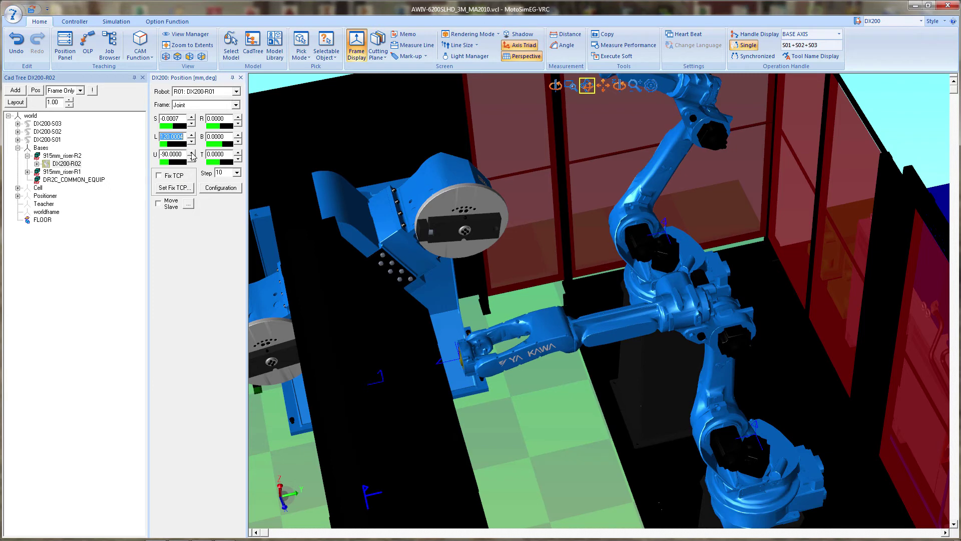
pyautogui.click(191, 159)
pyautogui.click(191, 160)
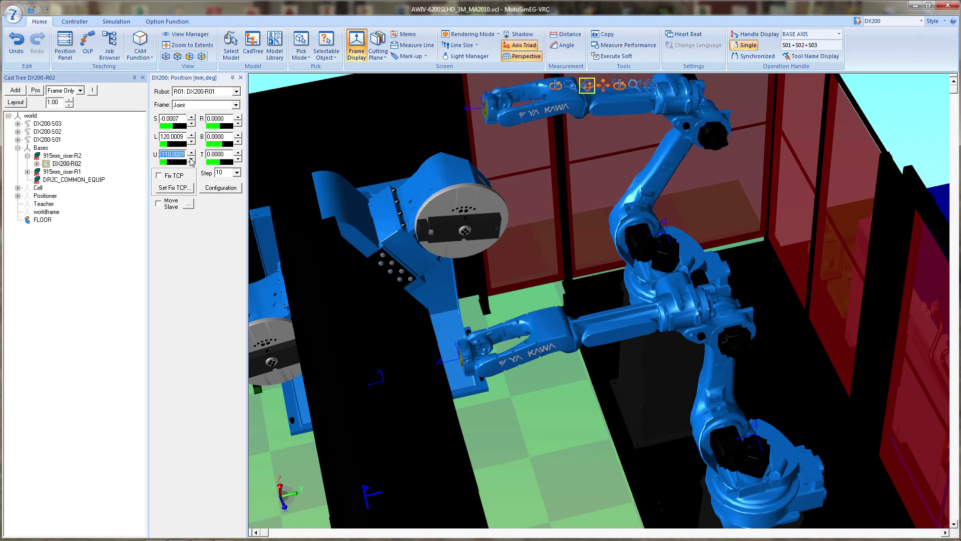
pyautogui.click(191, 161)
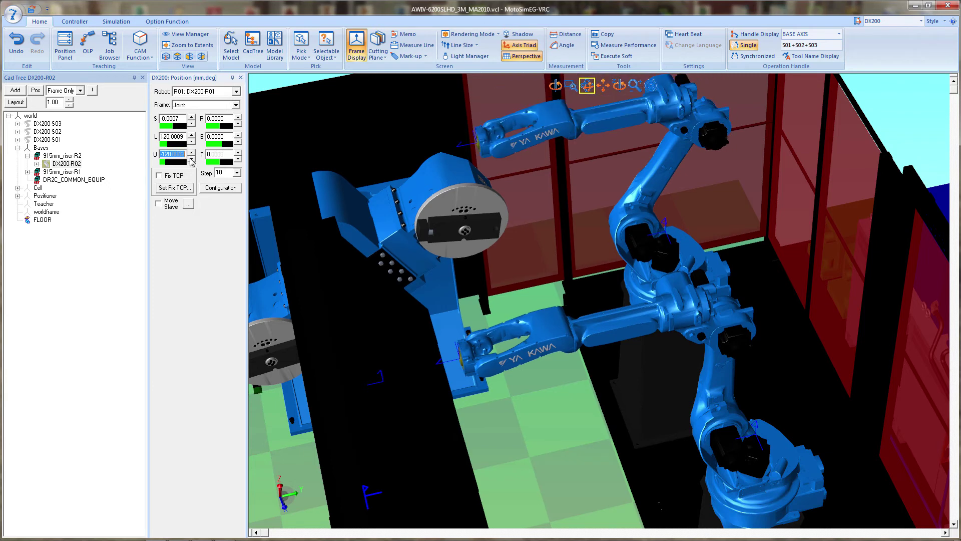
pyautogui.press('Tab')
pyautogui.press('Tab')
pyautogui.write('-')
pyautogui.press('Tab')
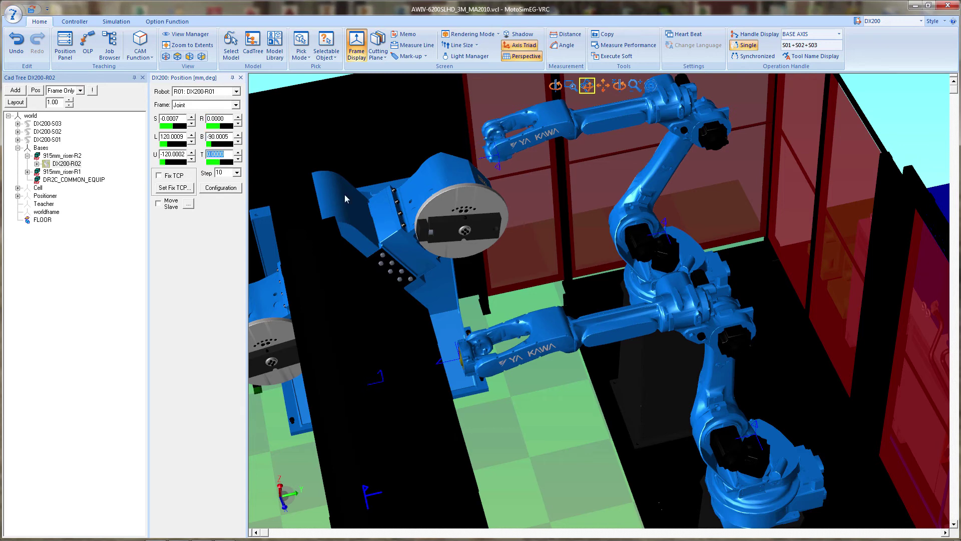
# - Step R01's L joint up twice to 140° and U down once to -130°
pyautogui.click(191, 133)
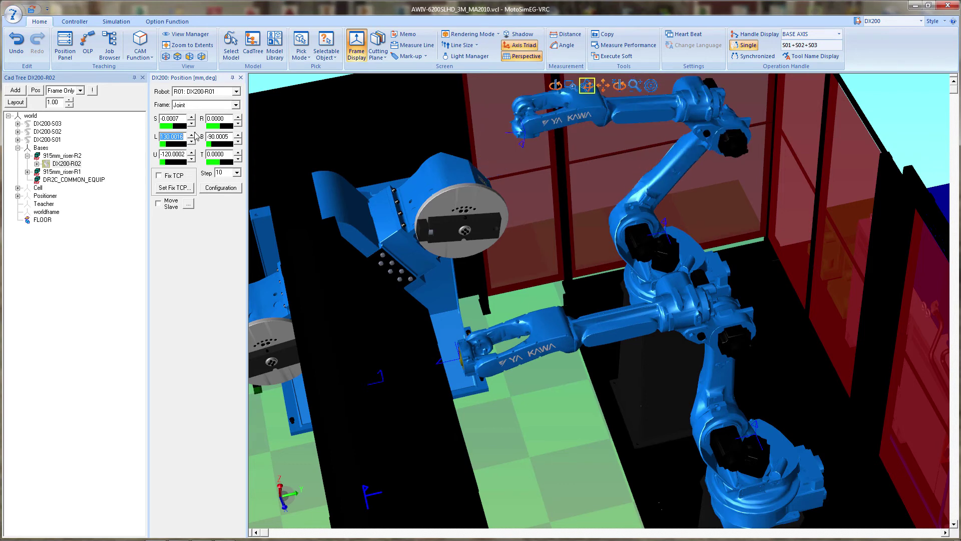
pyautogui.click(191, 134)
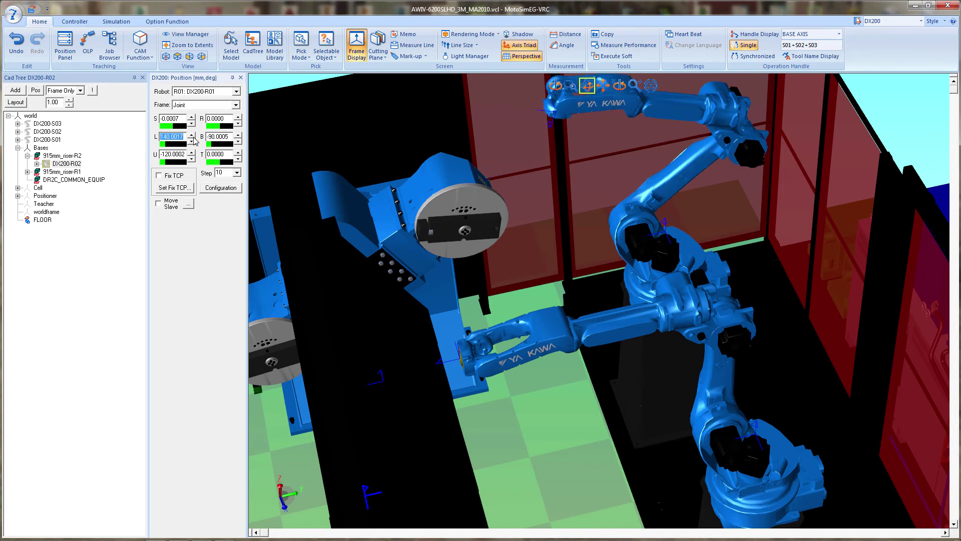
pyautogui.click(191, 159)
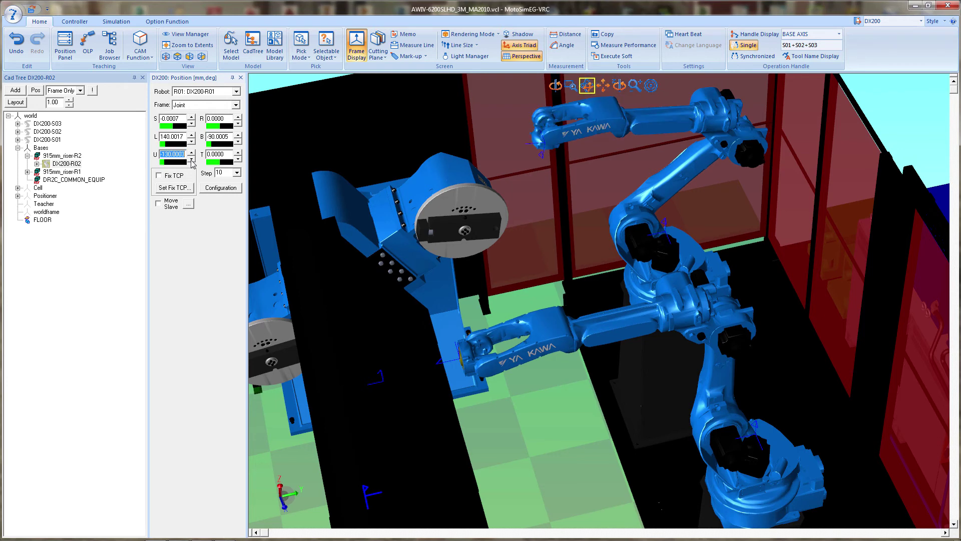